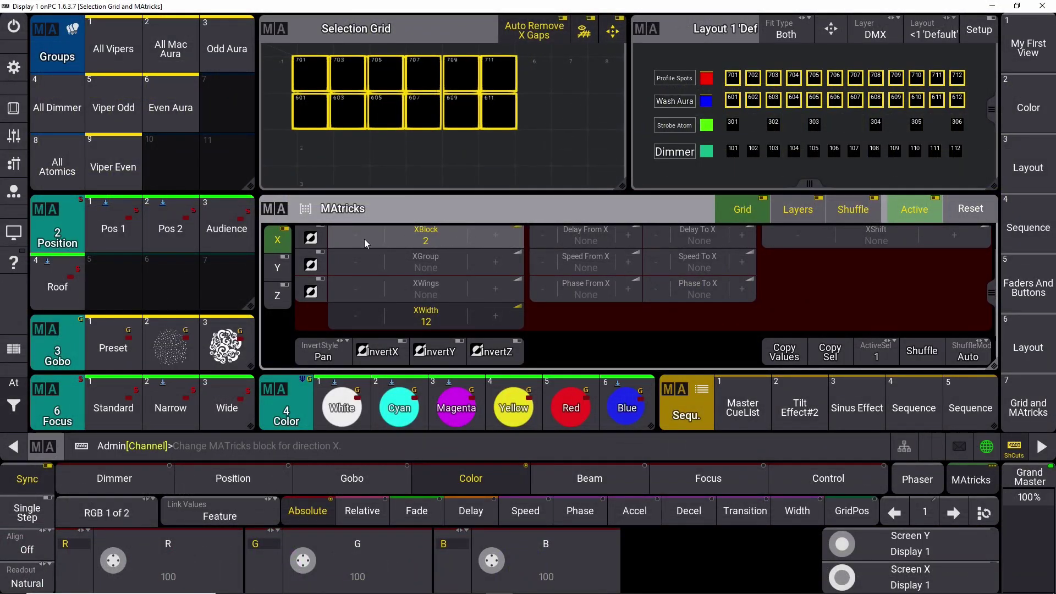
Step: Reset the MAtricks values for the selected profile spots and washes, and start stepping the selection along X from 0
click(364, 239)
scroll(967, 236, up, 1)
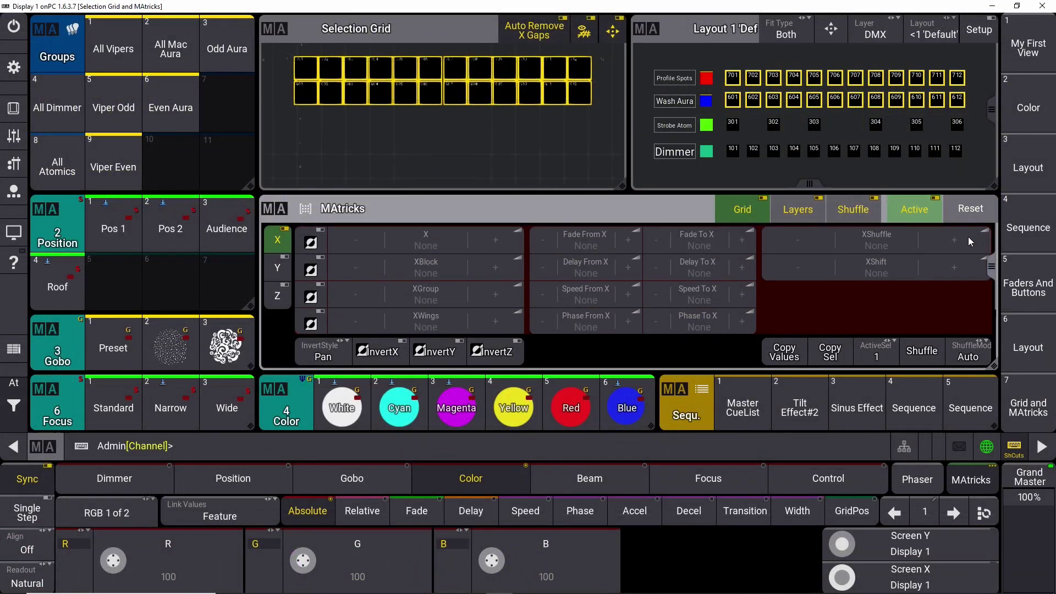
click(496, 238)
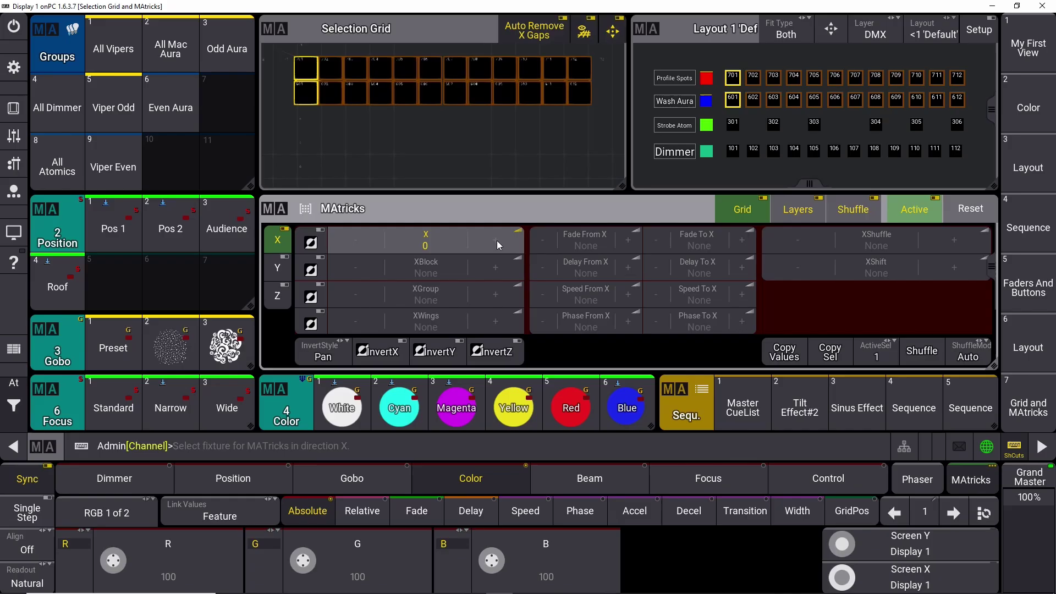
click(497, 241)
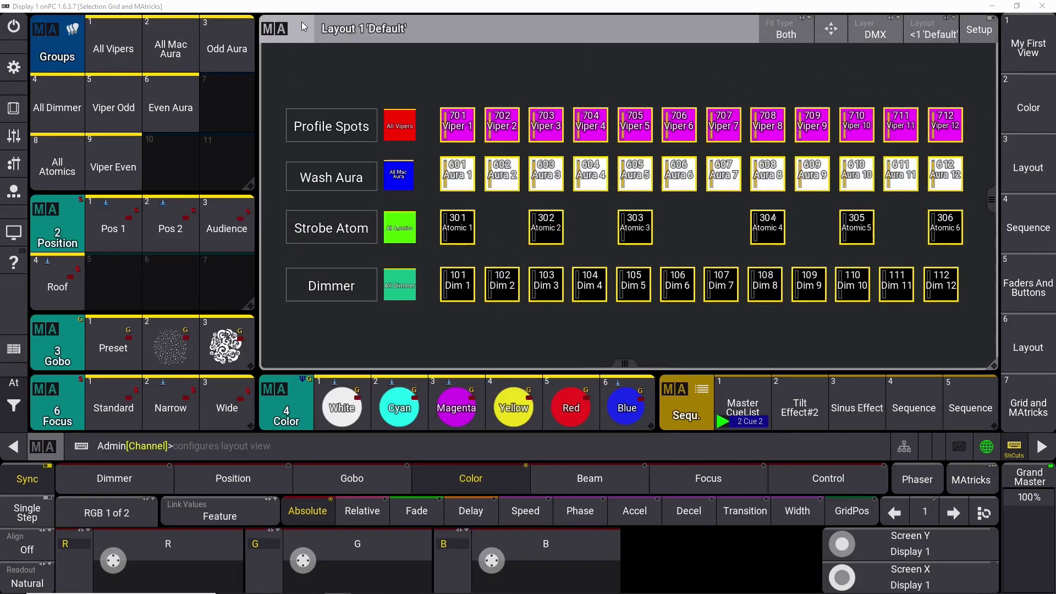
Step: Replace the layout window with a Selection Grid window and shrink it to about a quarter of the free area
click(280, 32)
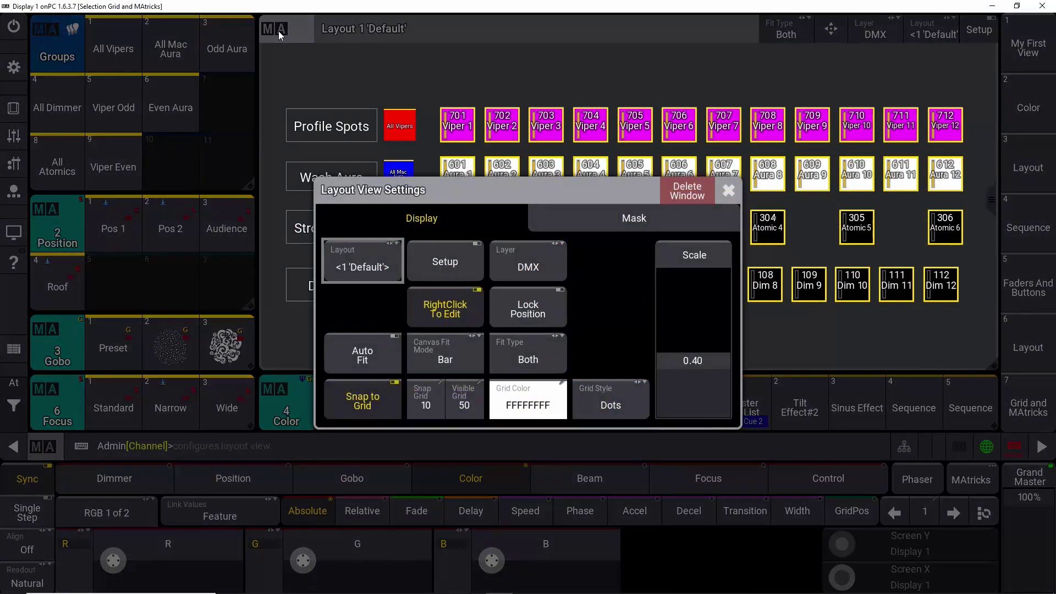
click(687, 191)
click(270, 30)
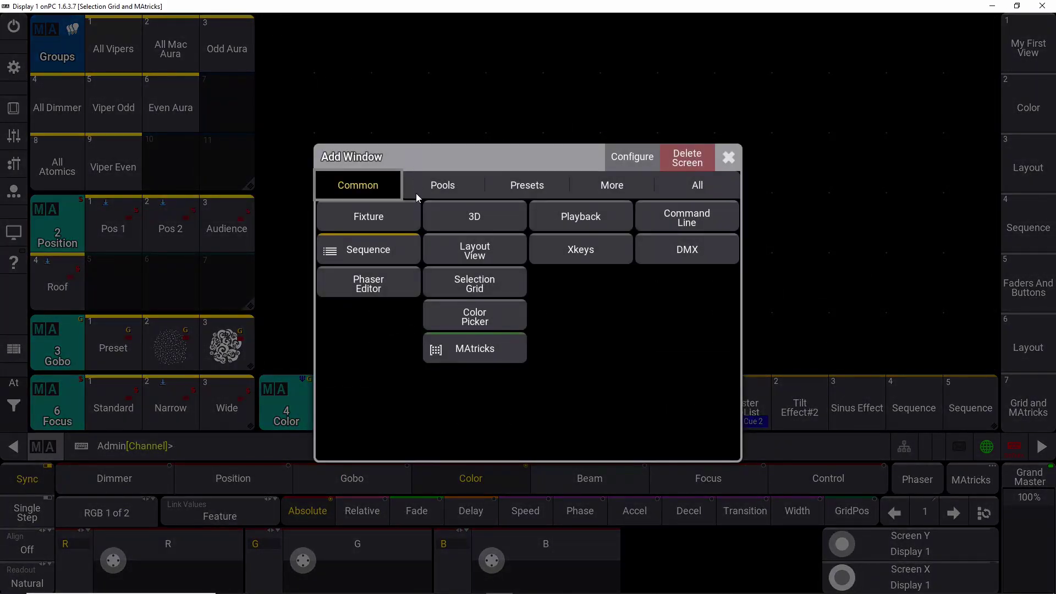
click(472, 283)
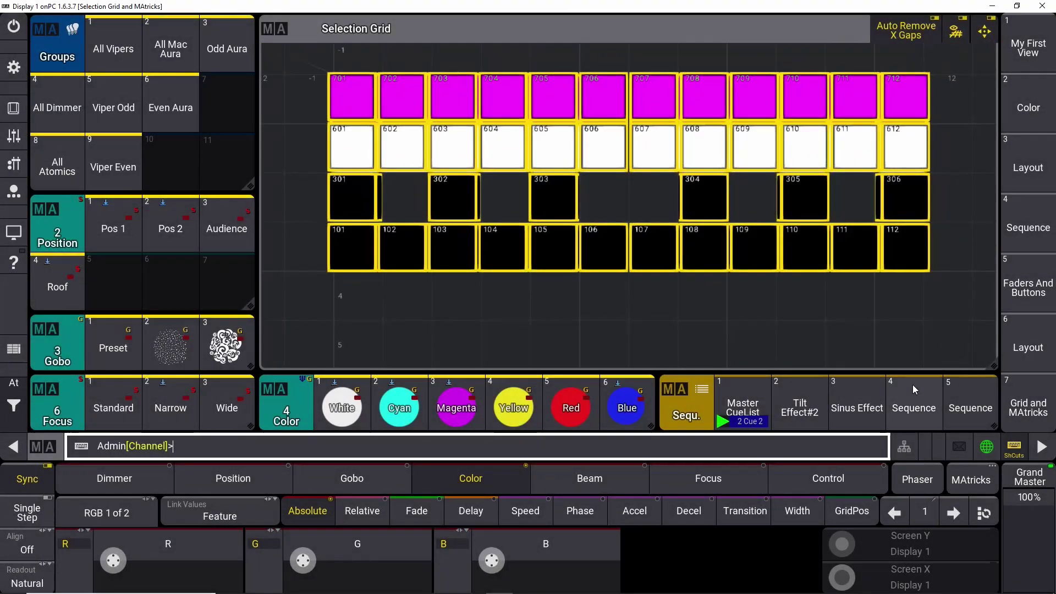
drag(993, 367, 621, 207)
Step: Add a Layout View window beside the Selection Grid and reduce it to the same height
click(633, 32)
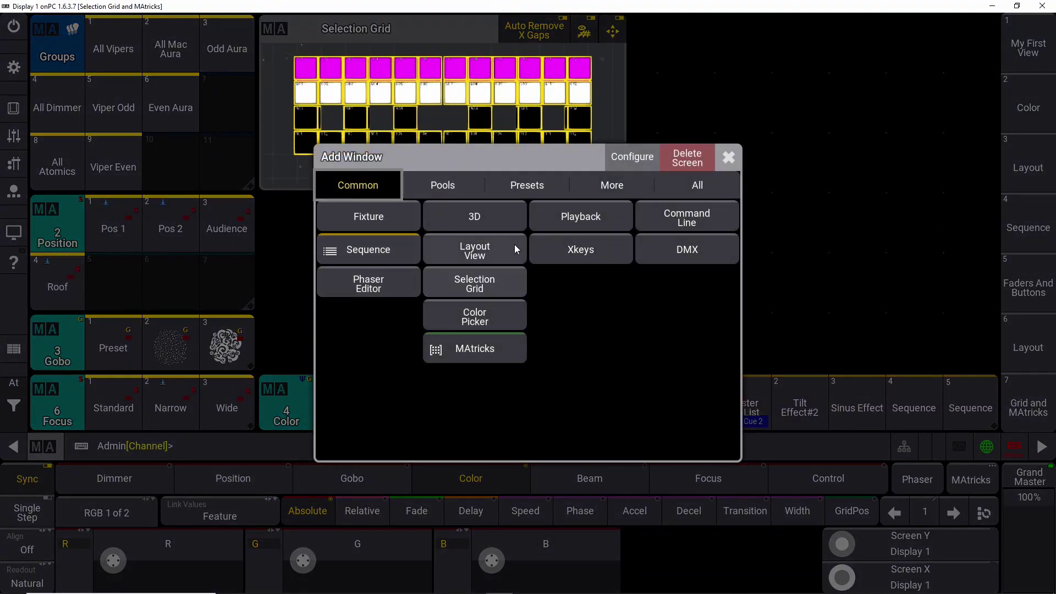
click(475, 251)
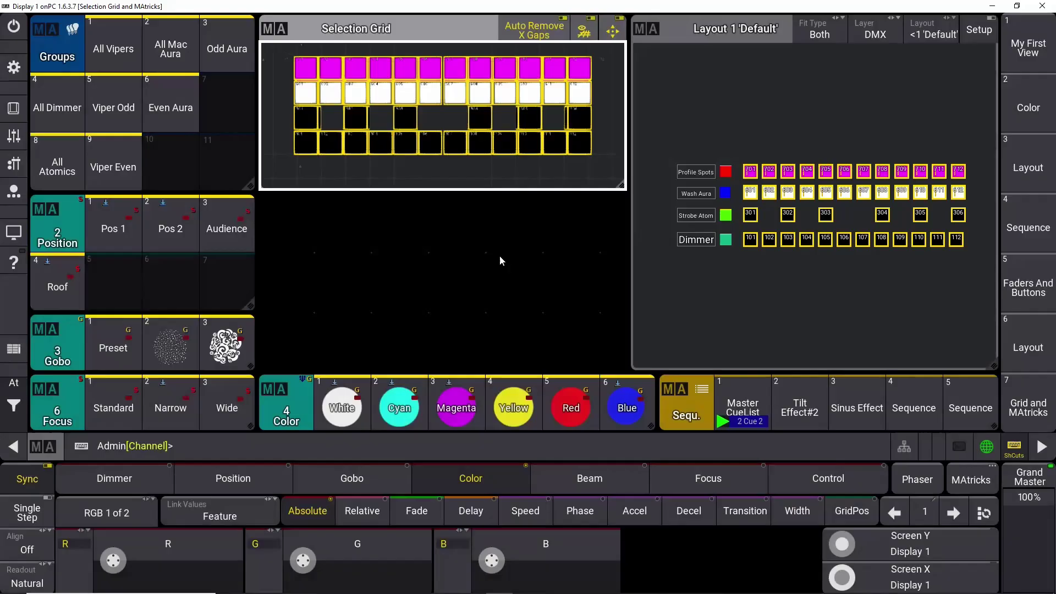
drag(995, 362, 1003, 243)
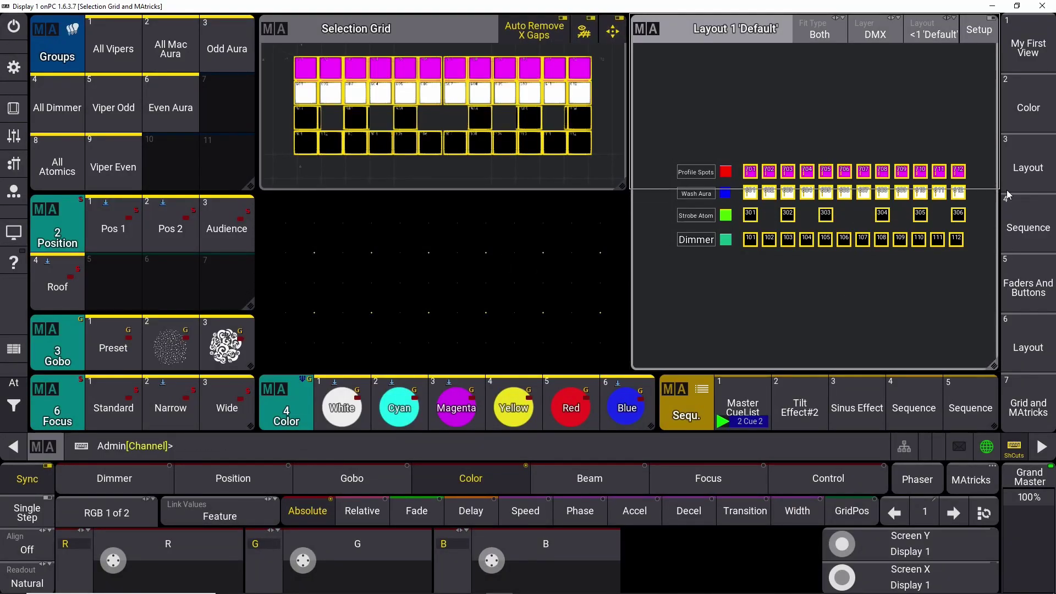
Step: Add a MAtricks window in the empty space beneath the Selection Grid and layout, and clear the fixture selection
click(268, 215)
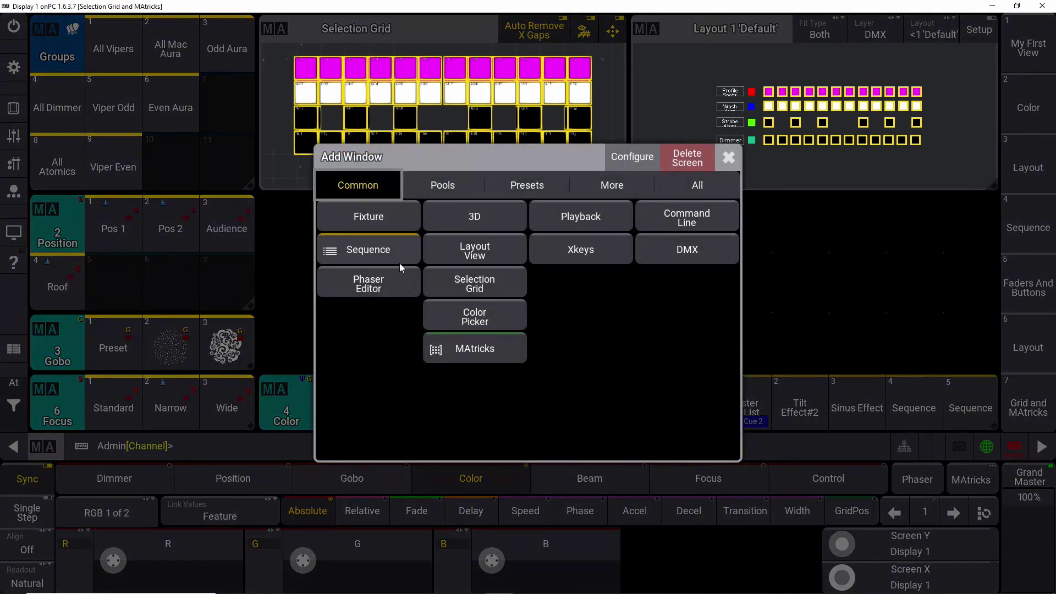
click(481, 357)
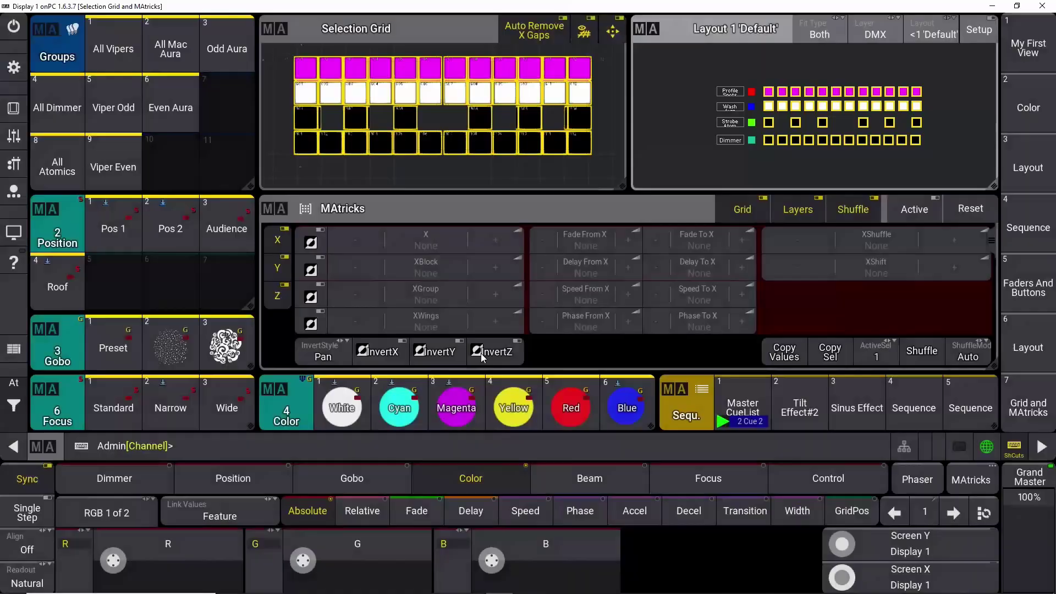
key(Escape)
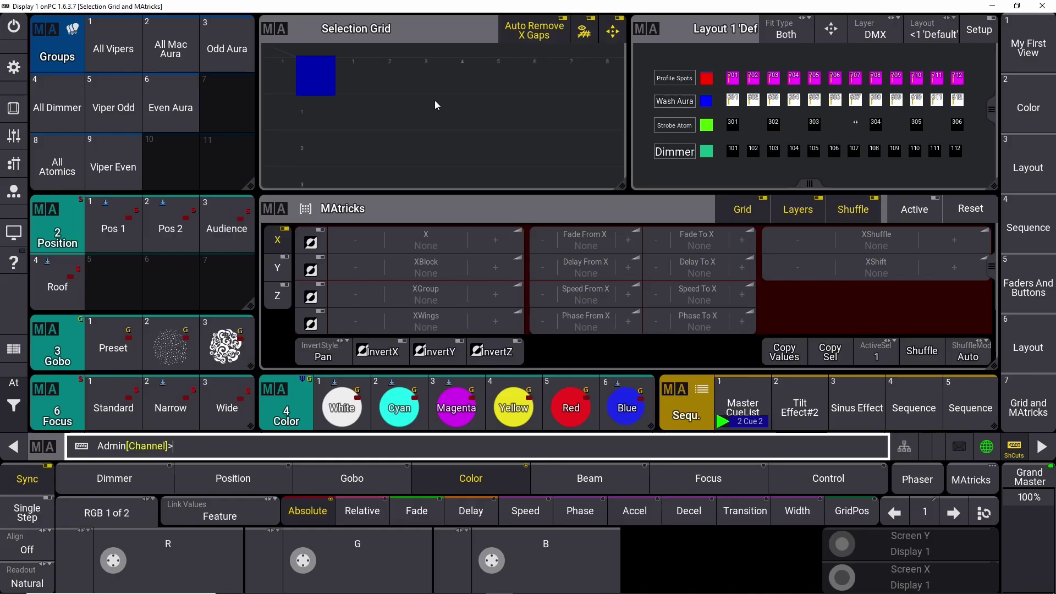
Step: Show the Y and Z parameters in the MAtricks window, look through them, and reduce the display to X only
click(272, 268)
click(281, 293)
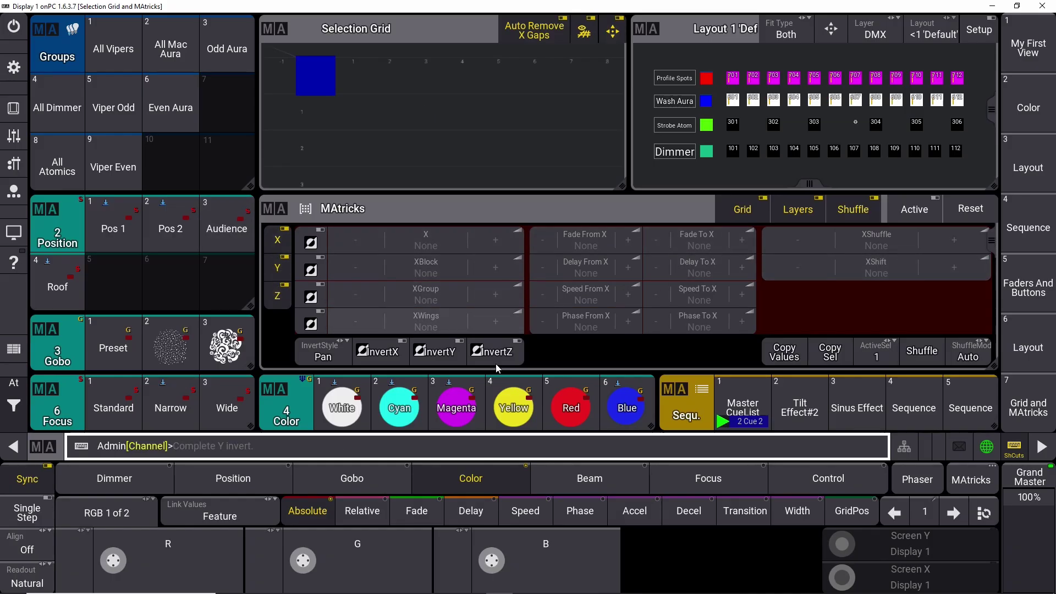
mouse_move(992, 244)
mouse_down()
mouse_move(988, 317)
mouse_move(976, 241)
mouse_up()
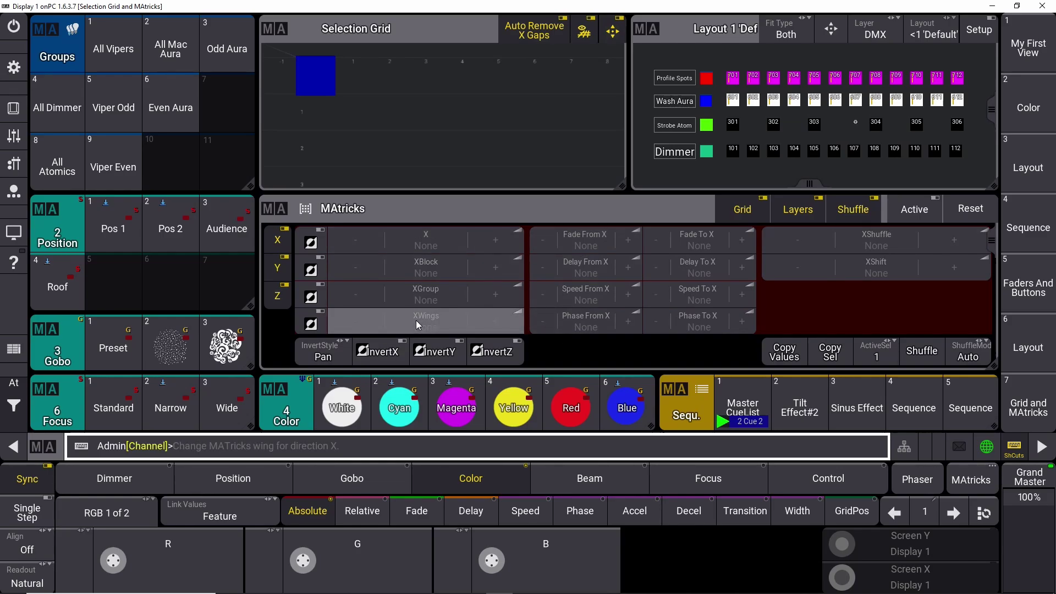
click(272, 268)
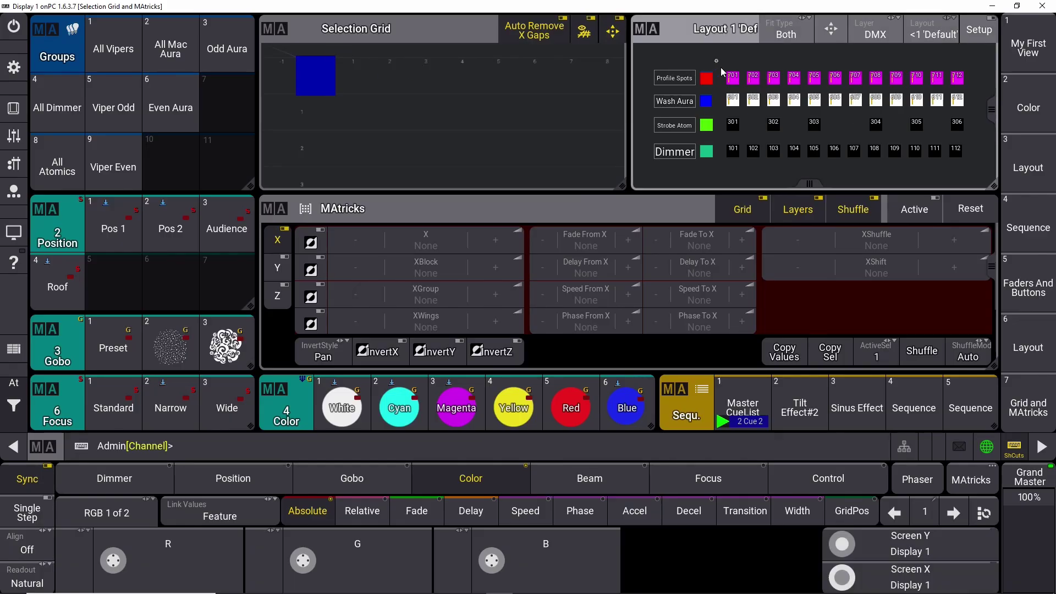
Step: Select all twelve profile spots in the layout, step the MAtricks X value upward one fixture at a time, and return it to 0
drag(717, 62, 974, 92)
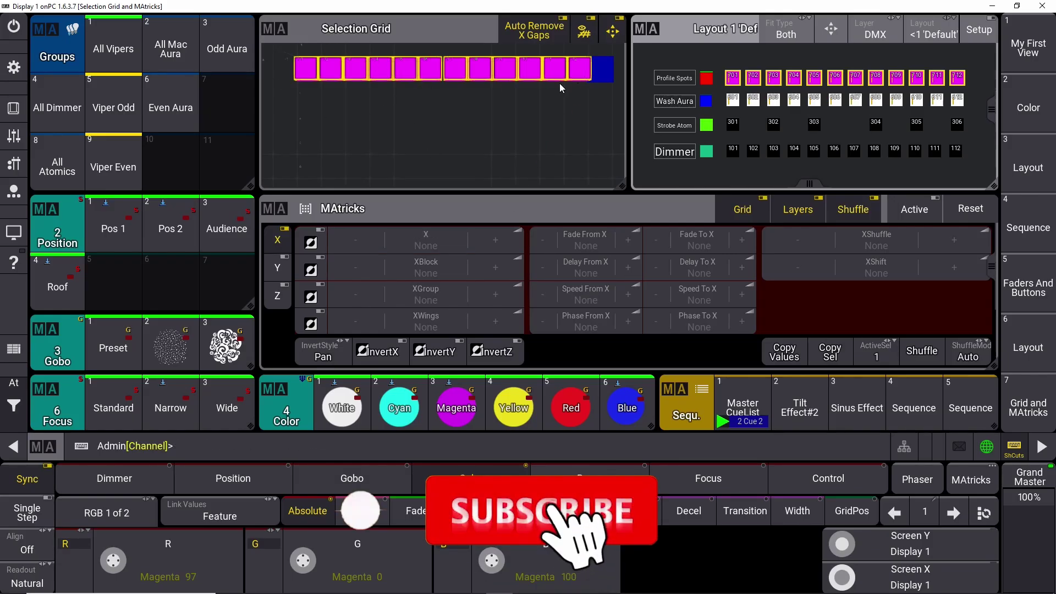
click(489, 234)
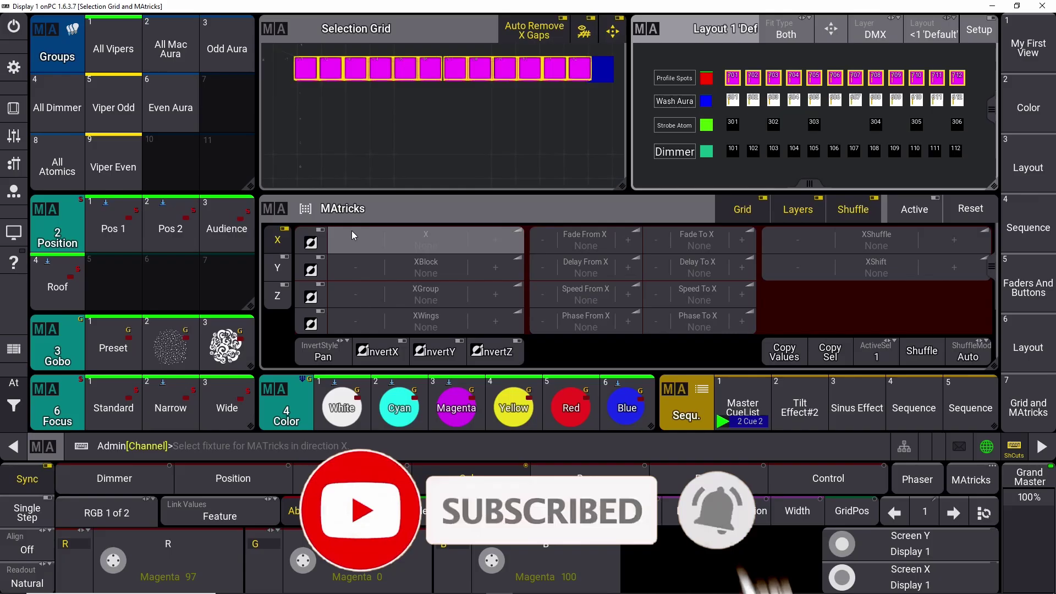
click(495, 239)
click(494, 239)
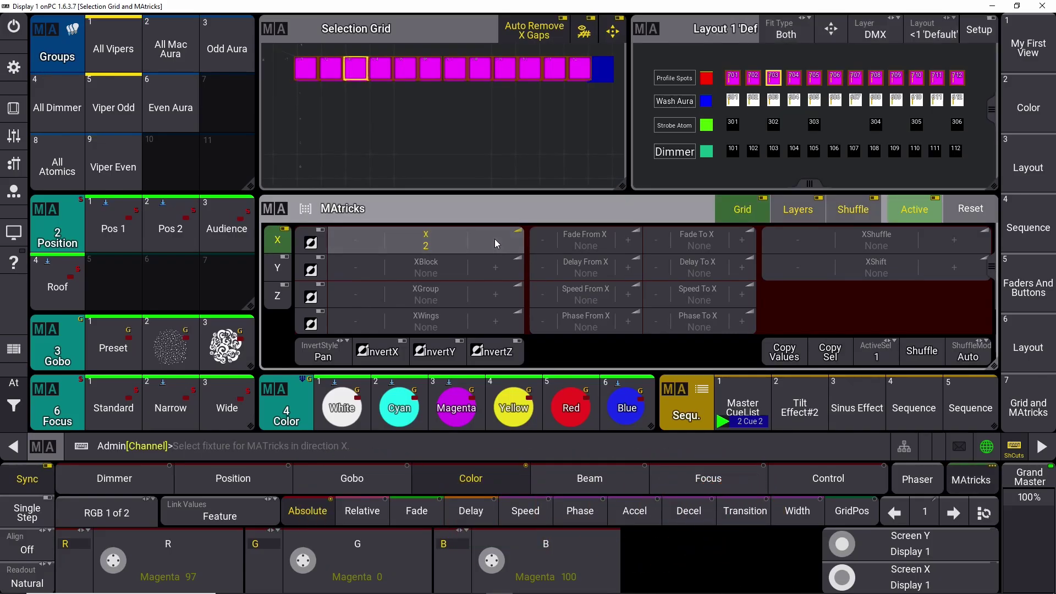
click(494, 238)
click(494, 238)
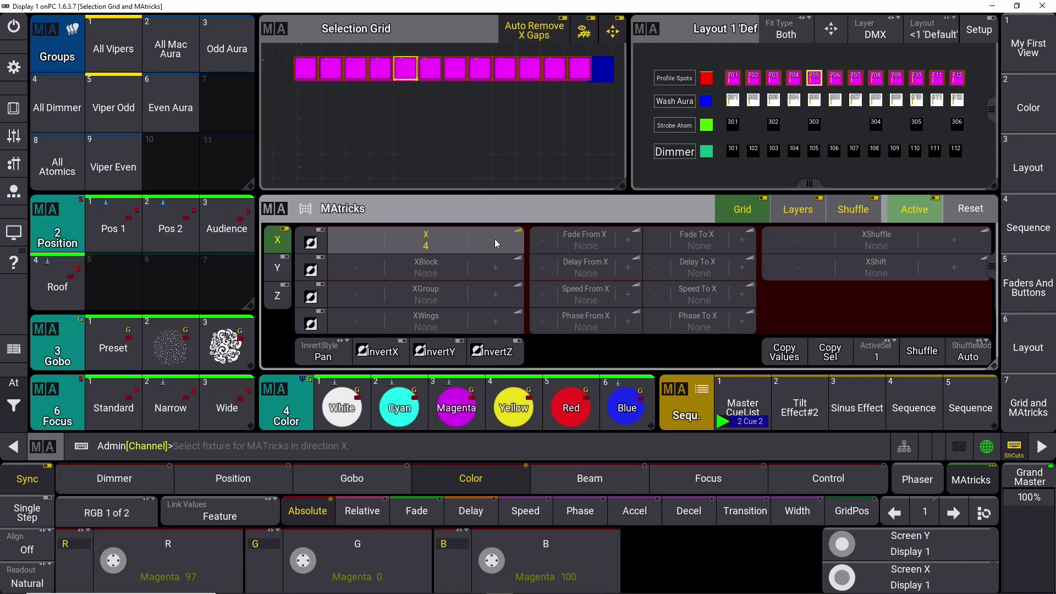
click(494, 238)
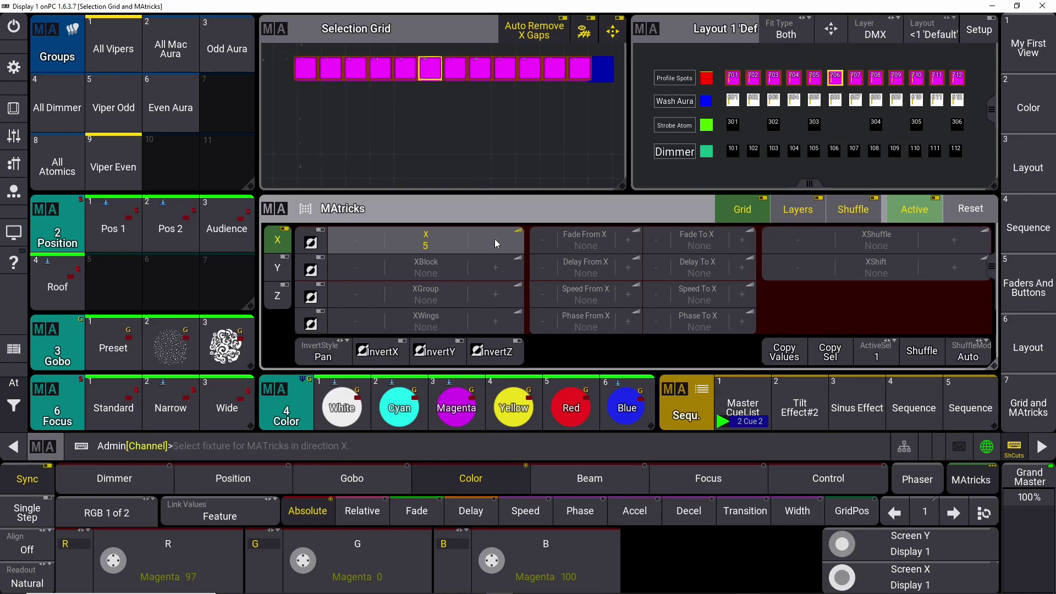
click(494, 238)
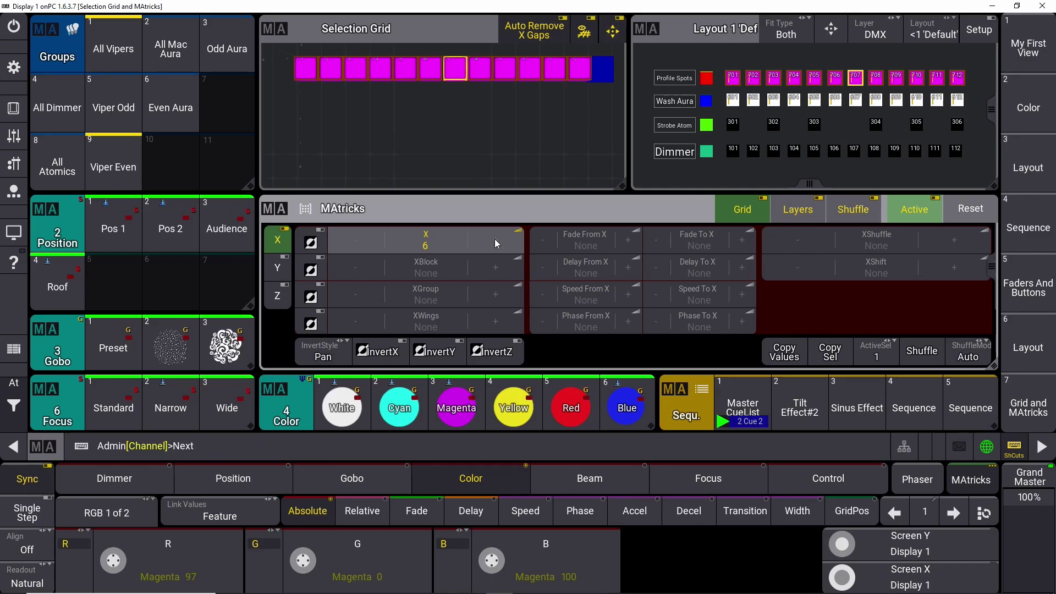
click(495, 239)
click(494, 239)
scroll(495, 239, down, 8)
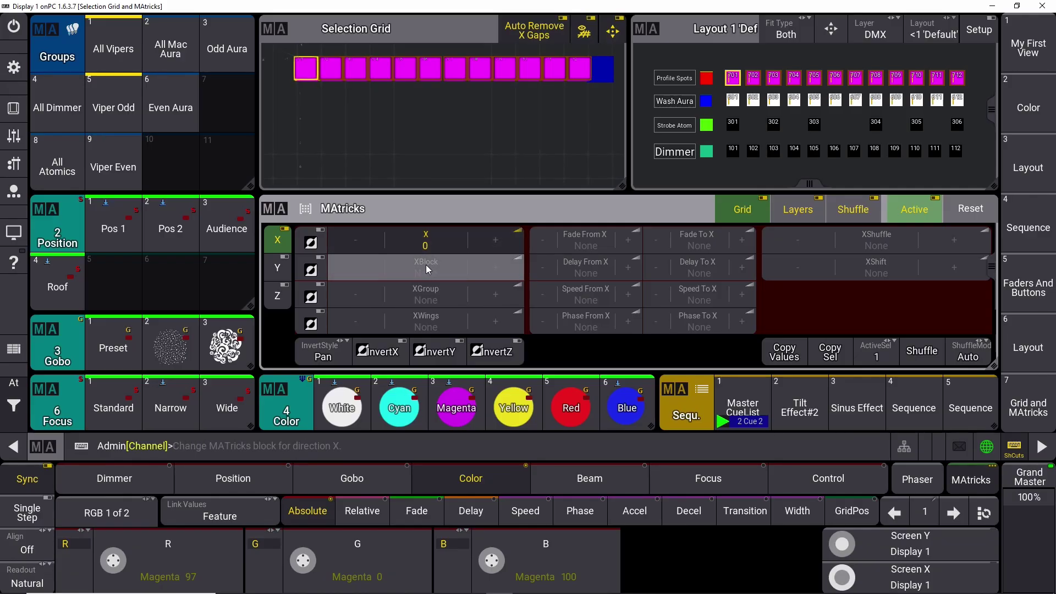
Step: Set XBlock to 2, step the X value up to 3 through the fixture pairs, and bring it back to 0
click(494, 266)
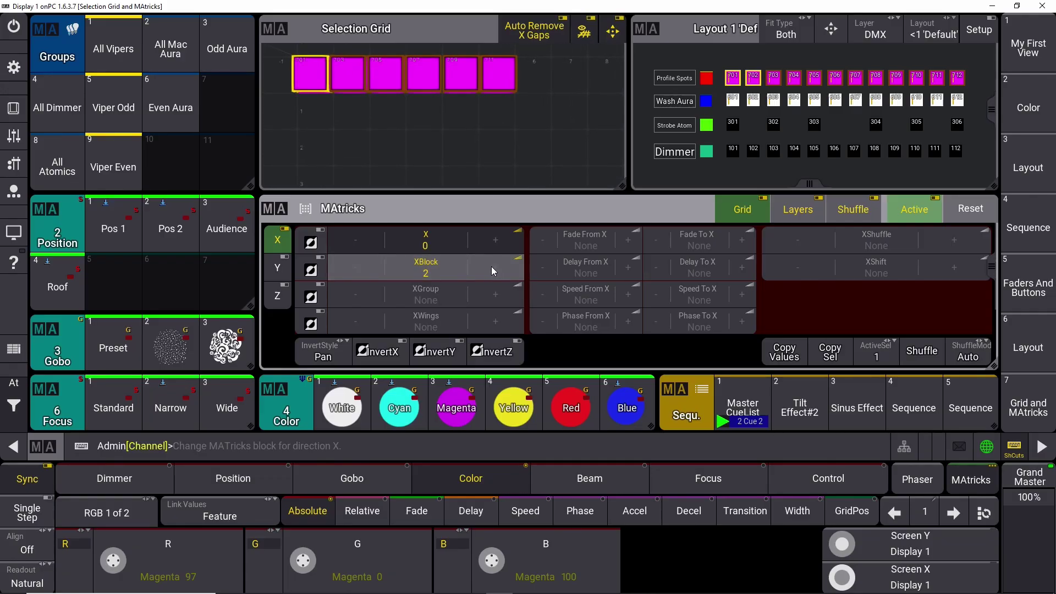
key(Right)
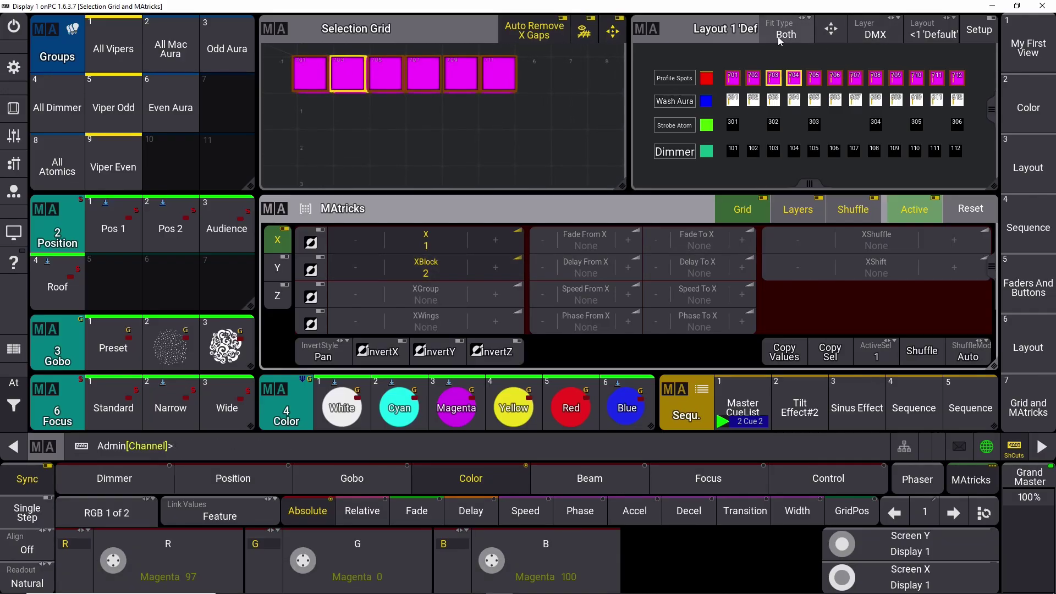
click(498, 236)
click(498, 236)
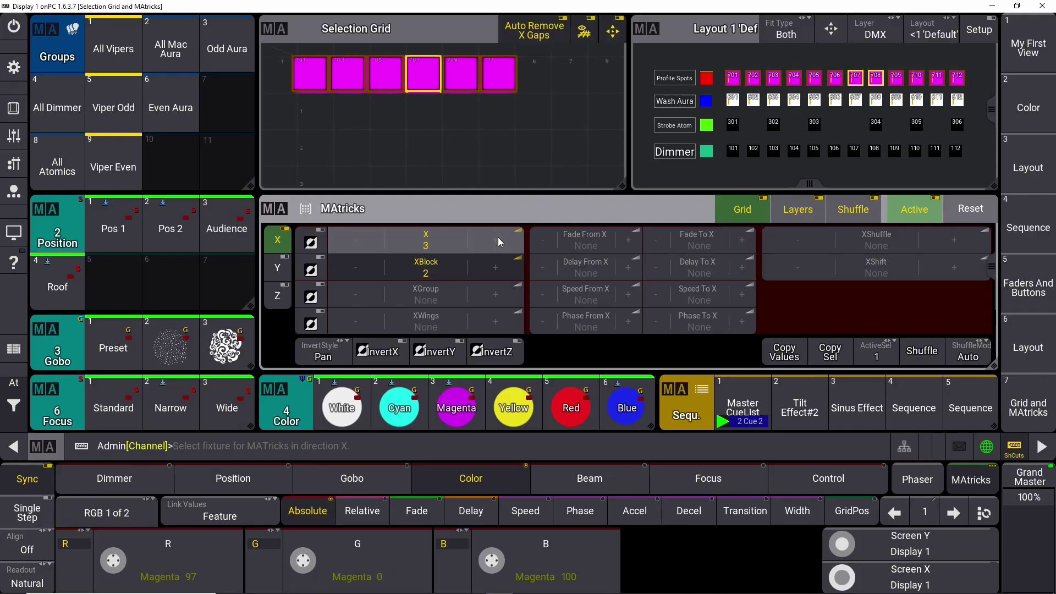
click(353, 240)
click(353, 239)
click(352, 240)
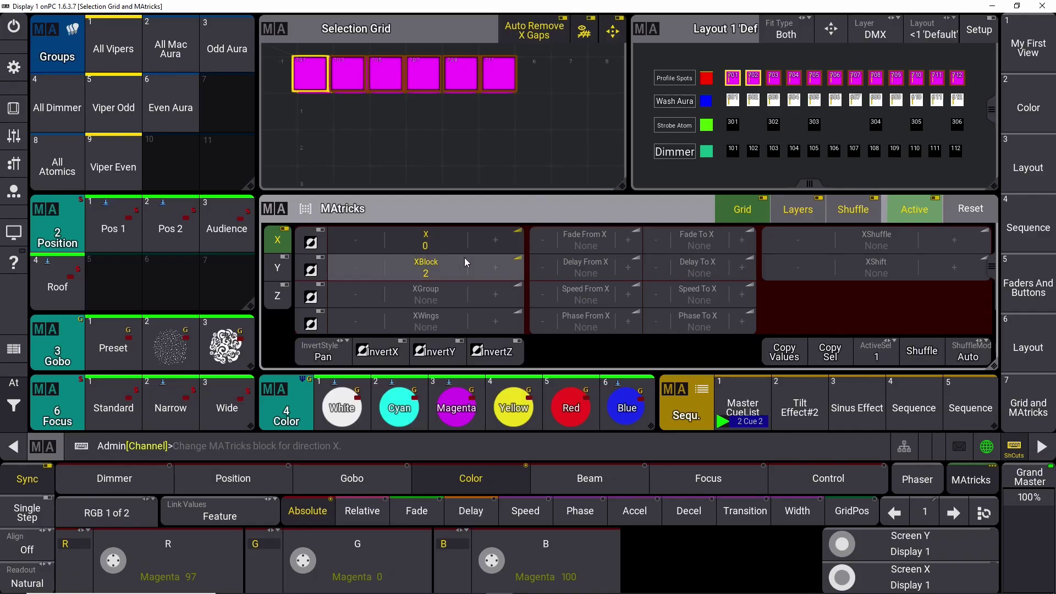
Step: Increase XBlock to 4, and reduce it through 2 to None
click(494, 266)
click(494, 267)
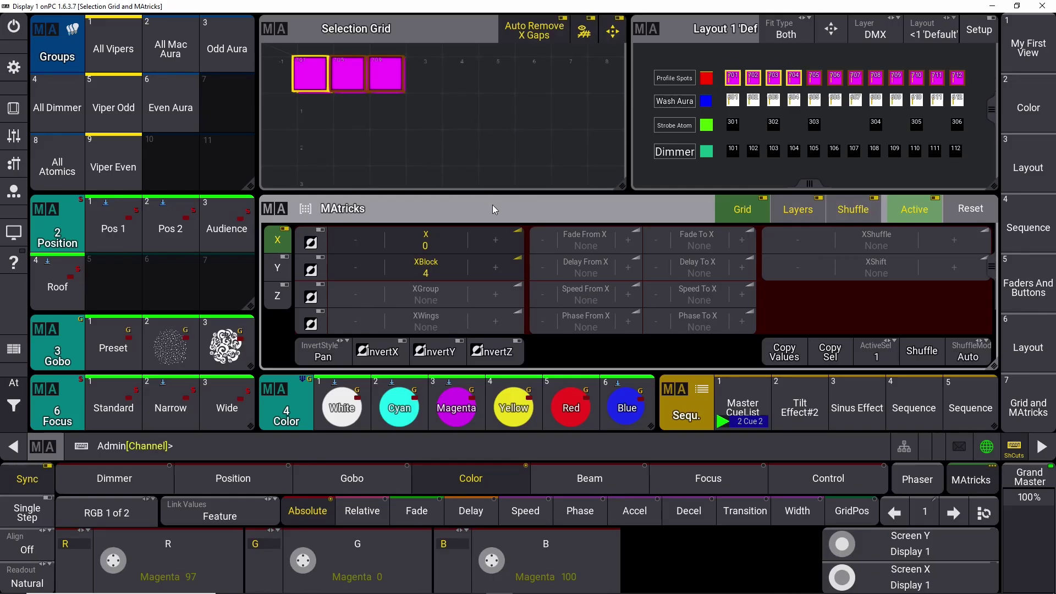
double_click(352, 268)
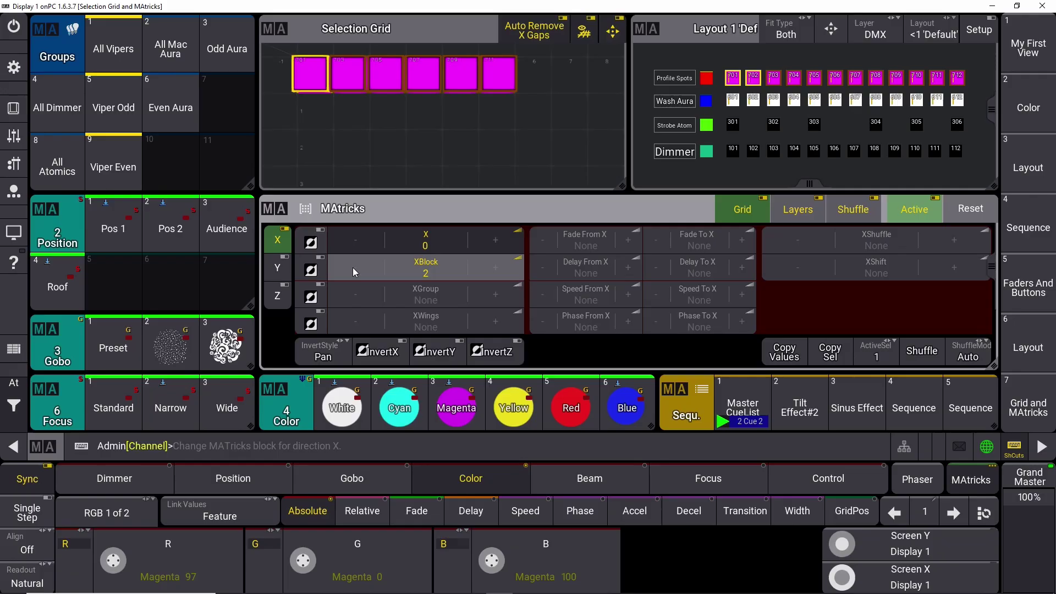
click(352, 267)
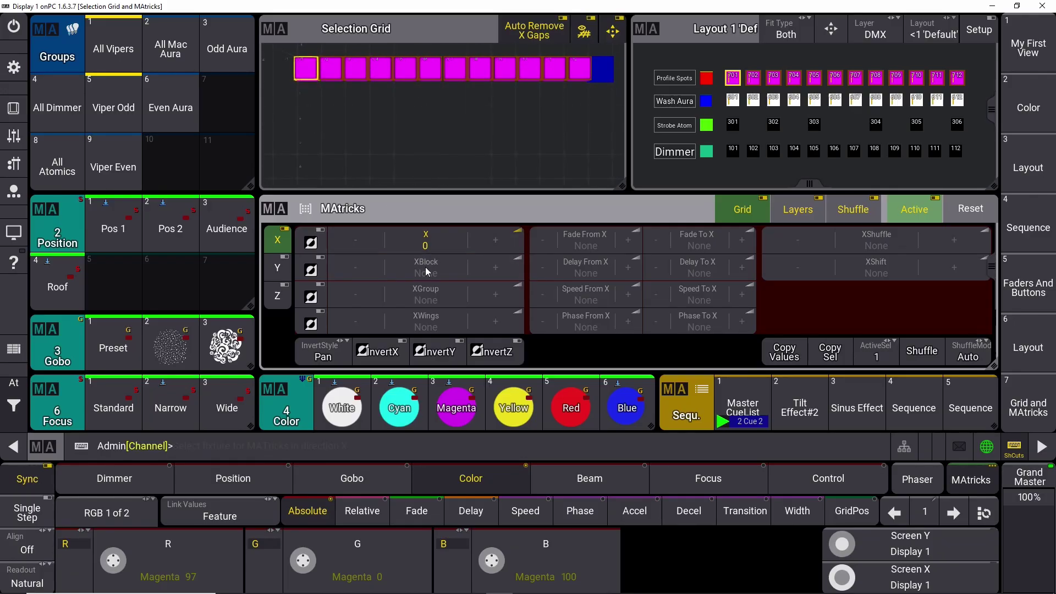
Step: Set XGroup to 2 for the profile spots and raise it stepwise to 6
click(495, 295)
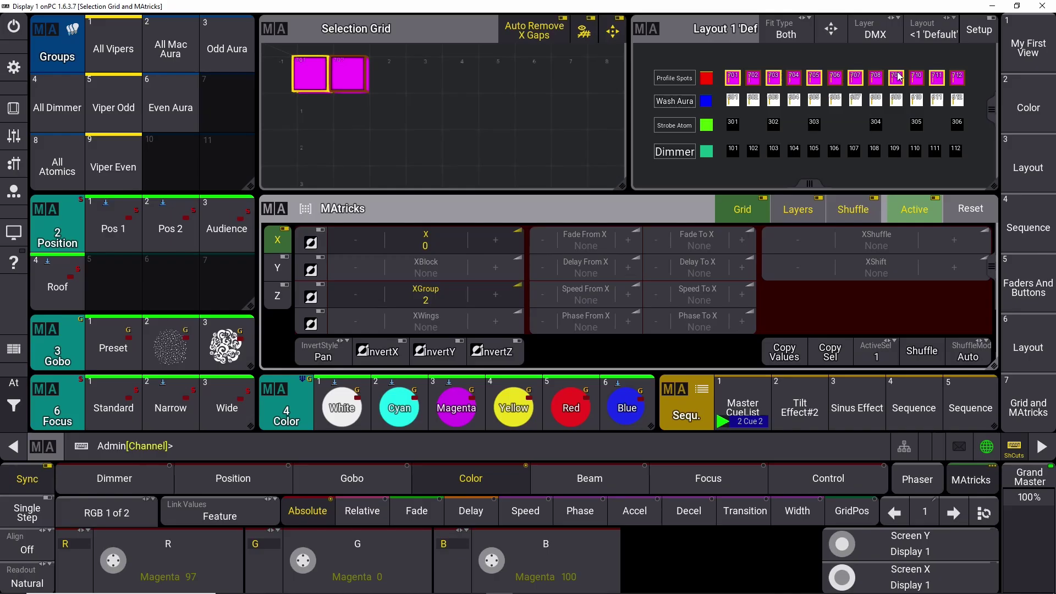
click(498, 294)
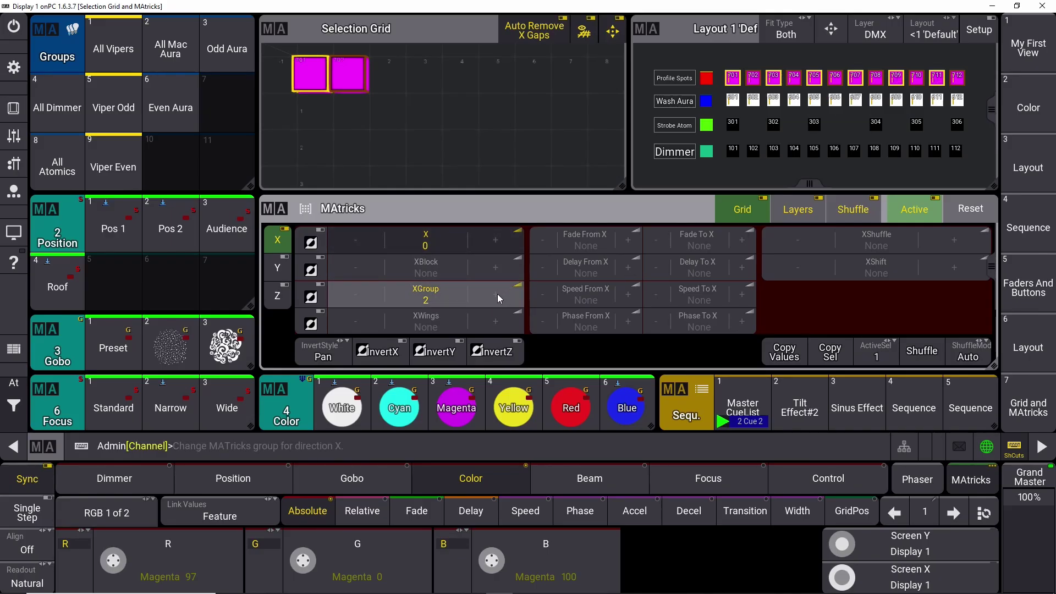
click(496, 294)
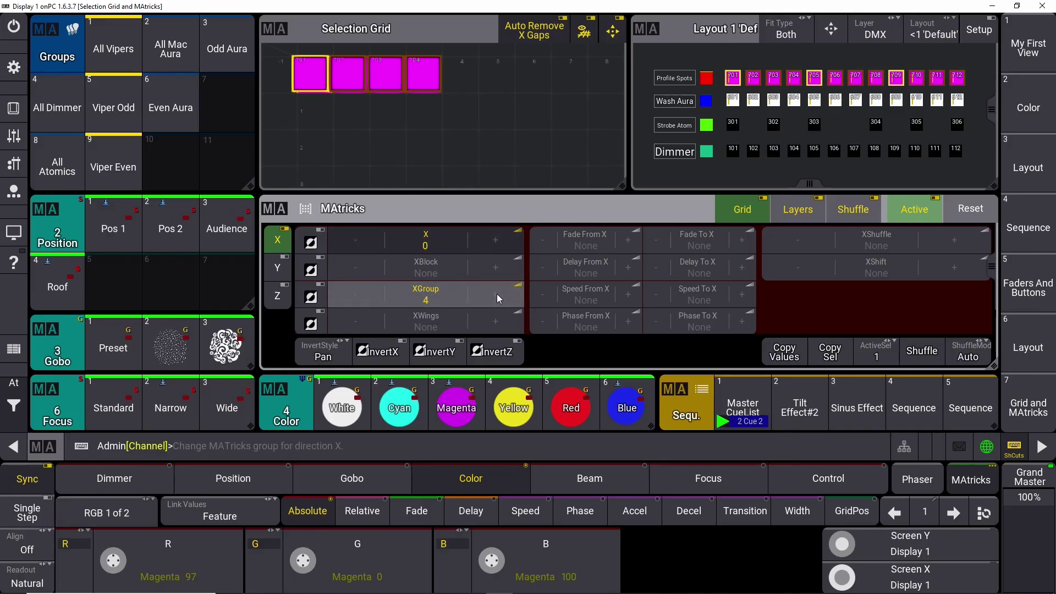
click(497, 293)
click(497, 294)
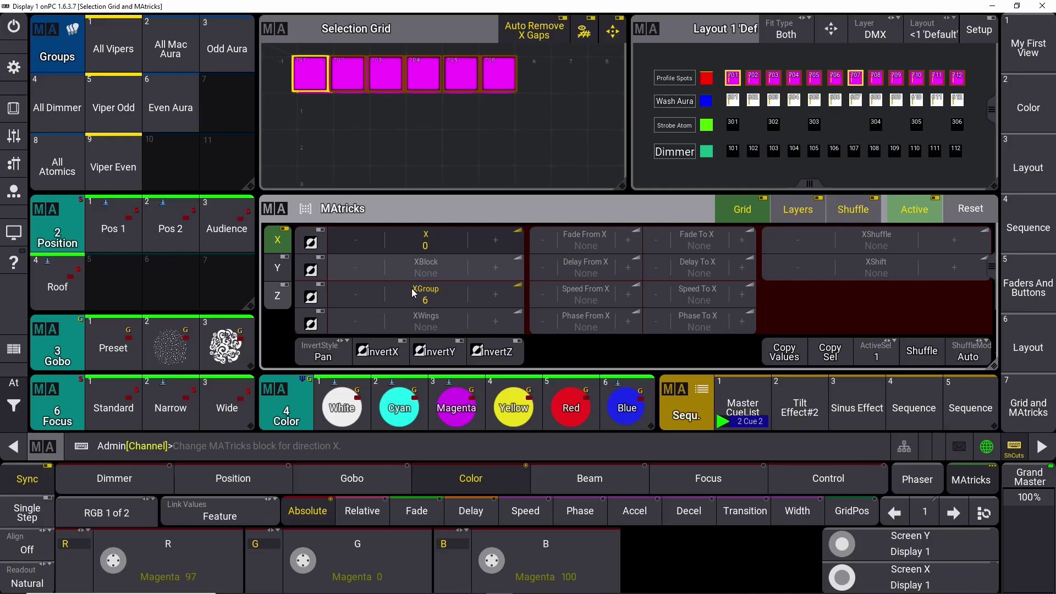
Step: Clear the current selection with its MAtricks values and reselect all twelve profile spots in the layout
click(16, 408)
click(88, 420)
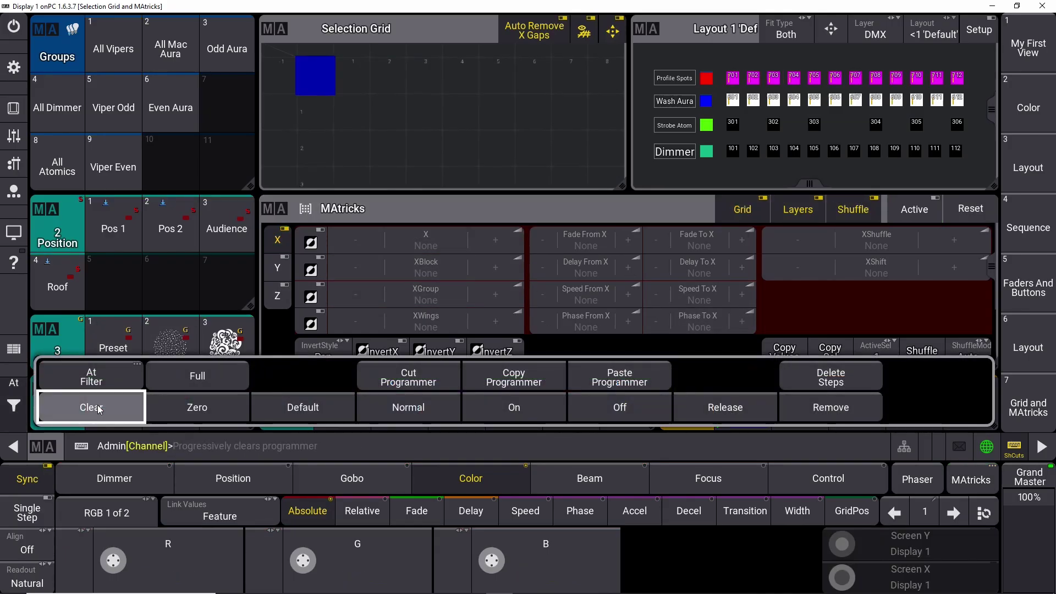
drag(722, 60, 980, 87)
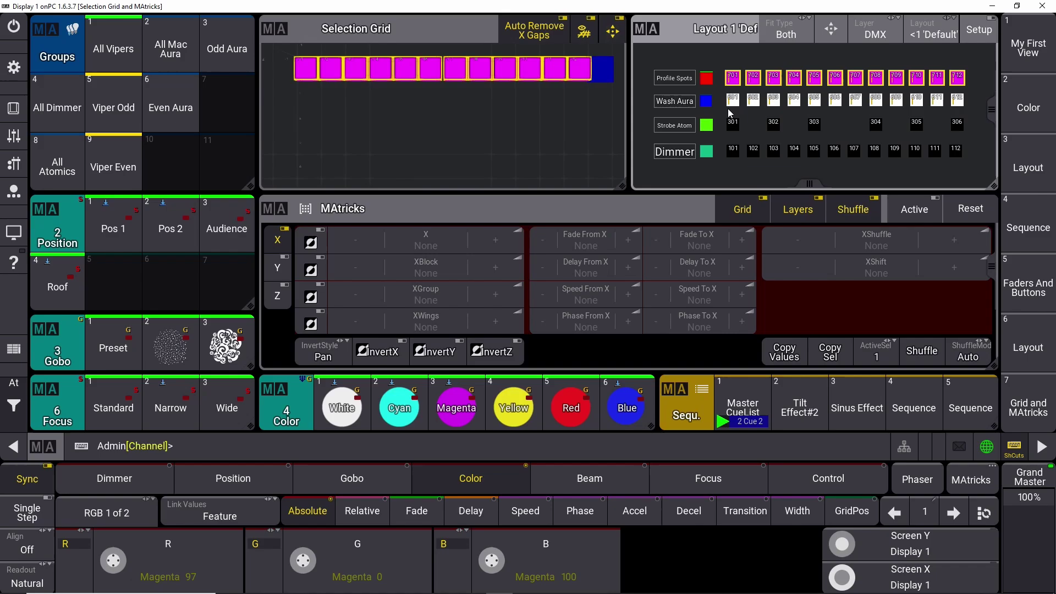
Step: Add the twelve Wash Aura fixtures to the selected profile spots and raise XGroup to 5
drag(718, 109, 971, 91)
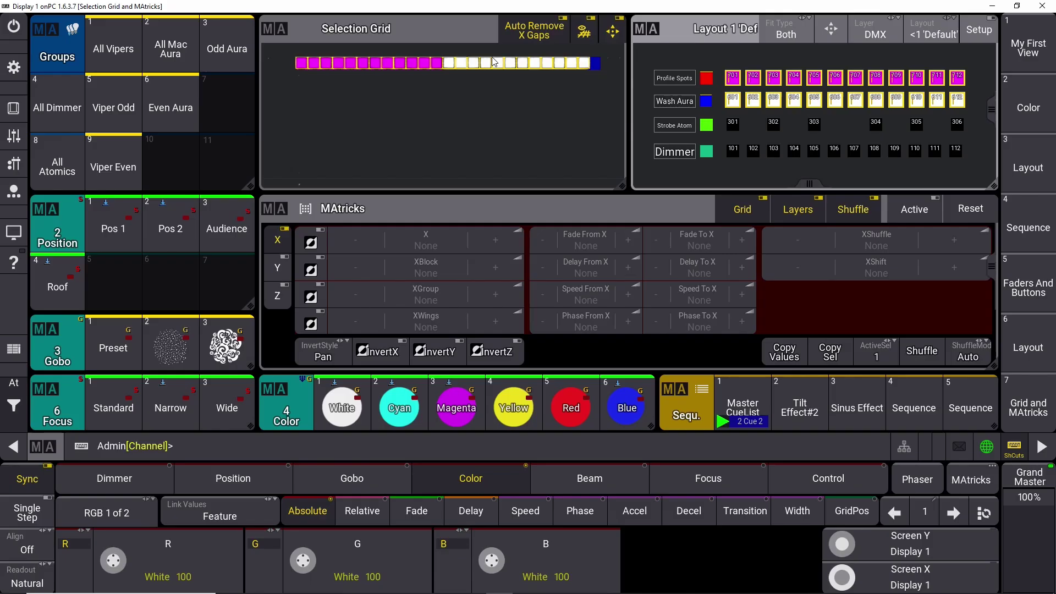
click(491, 295)
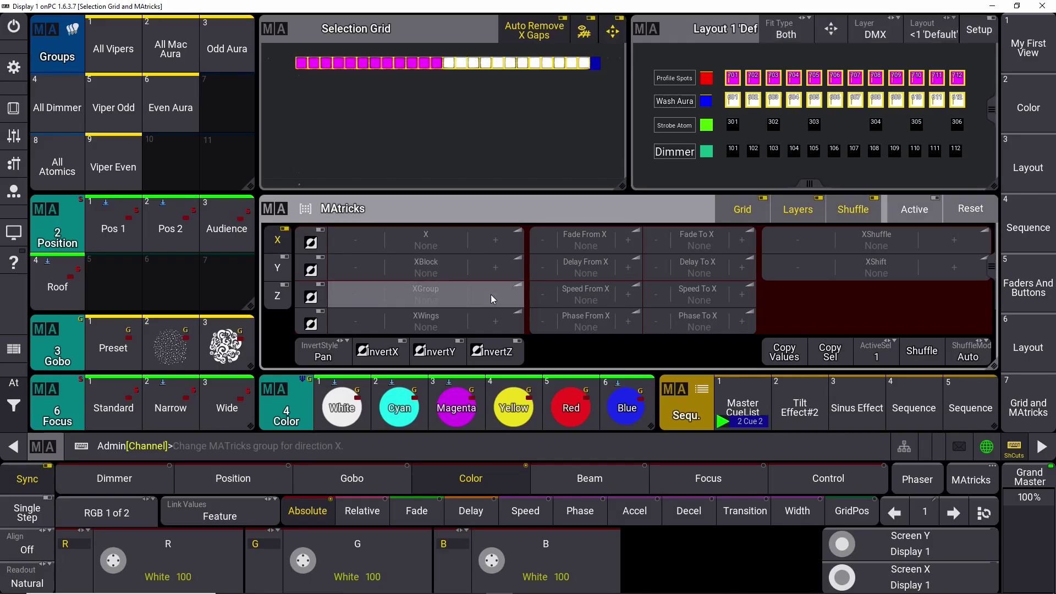
click(491, 294)
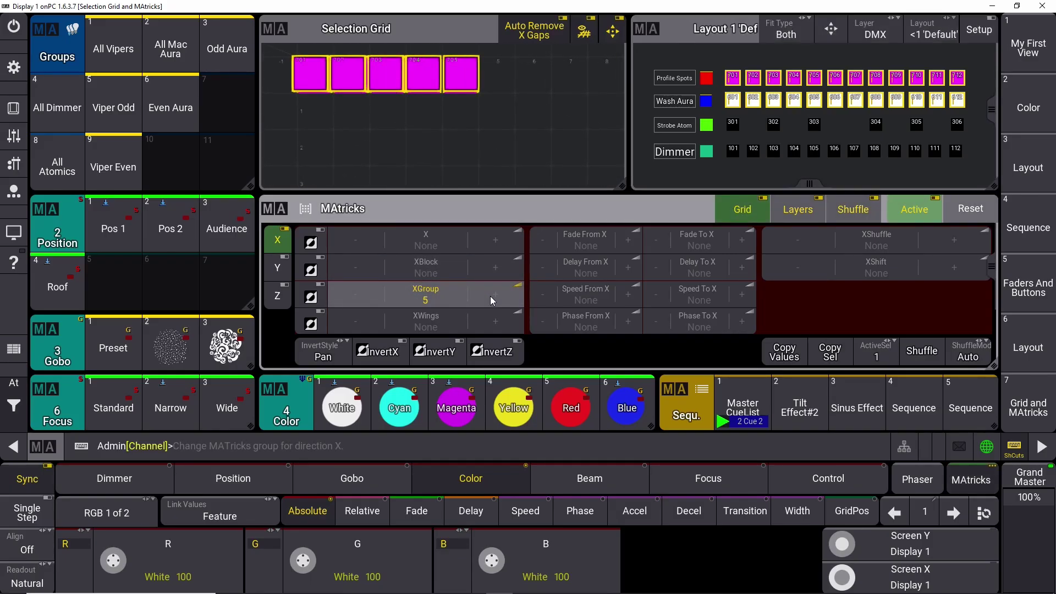
Step: Set X to 0 and raise XGroup stepwise to 12 for the combined profile spot and Wash Aura selection
click(491, 294)
click(493, 238)
click(495, 295)
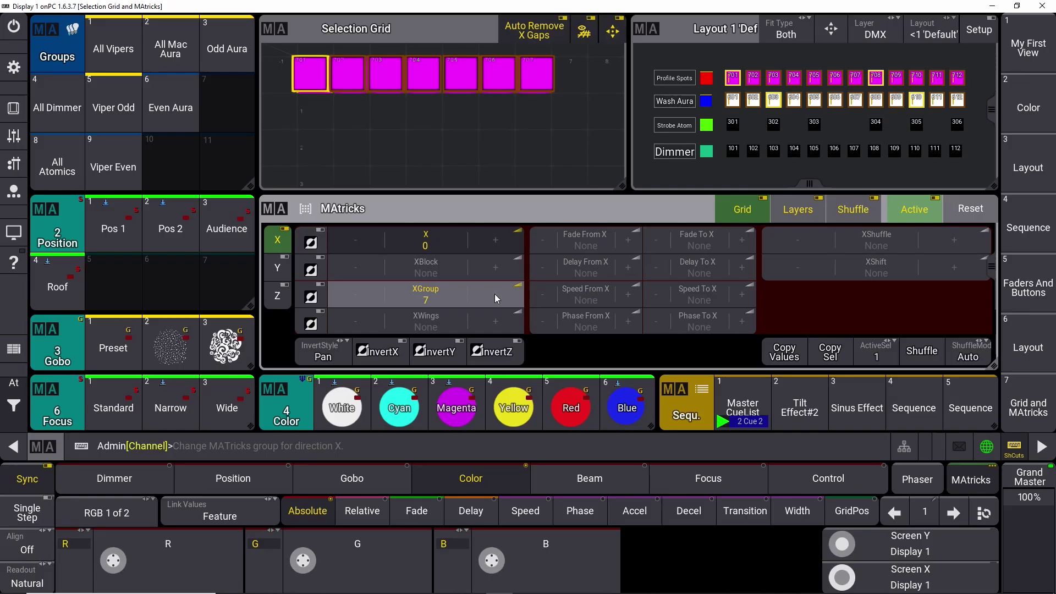
click(494, 294)
click(495, 294)
click(495, 293)
click(495, 294)
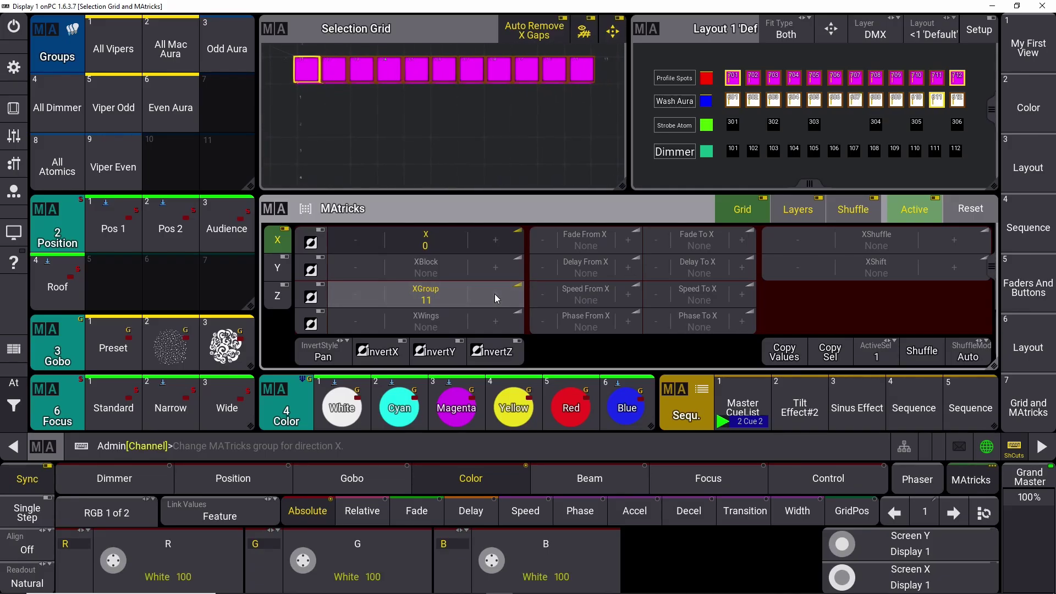
click(495, 294)
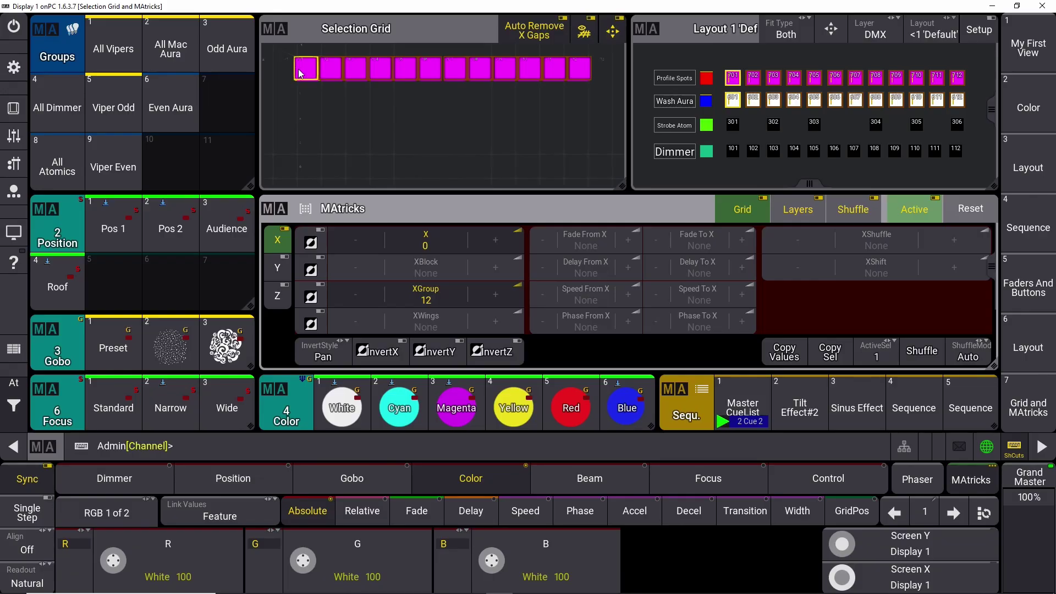
Step: Reduce XGroup stepwise to None, and set XWings to 2 for the combined selection
click(353, 295)
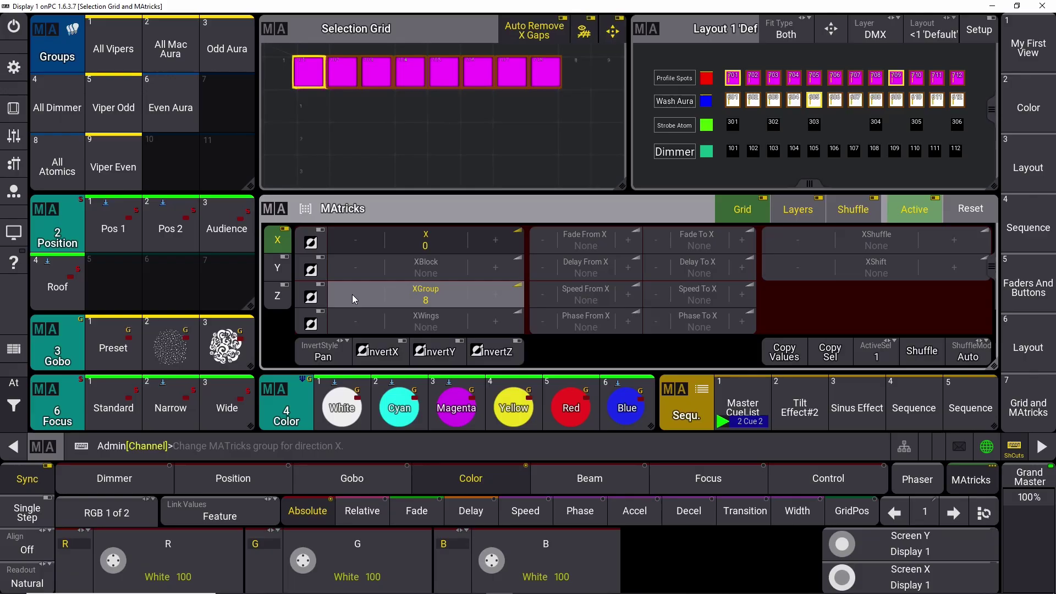
click(352, 294)
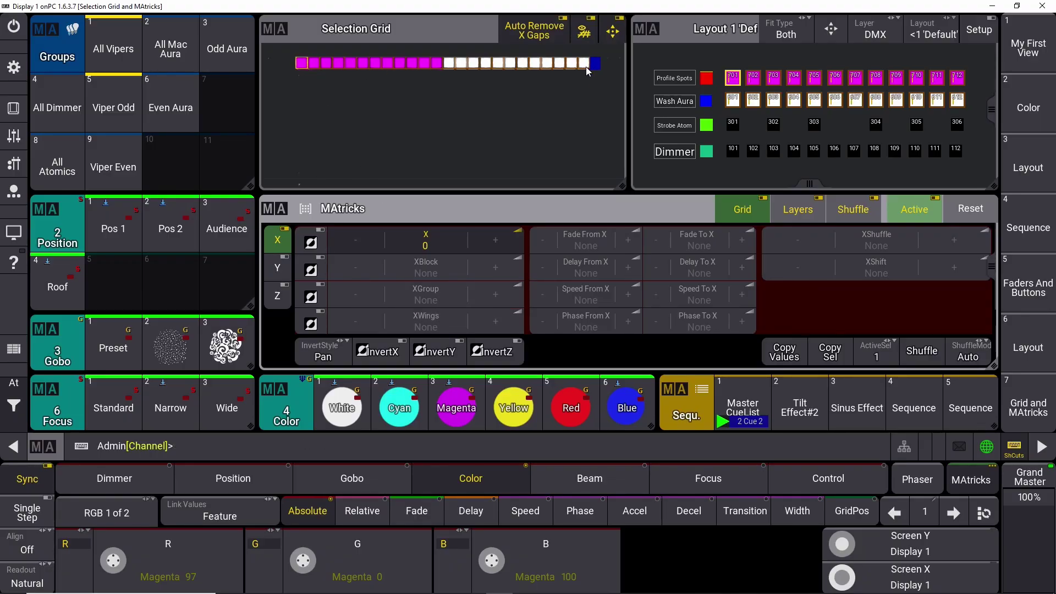
click(495, 319)
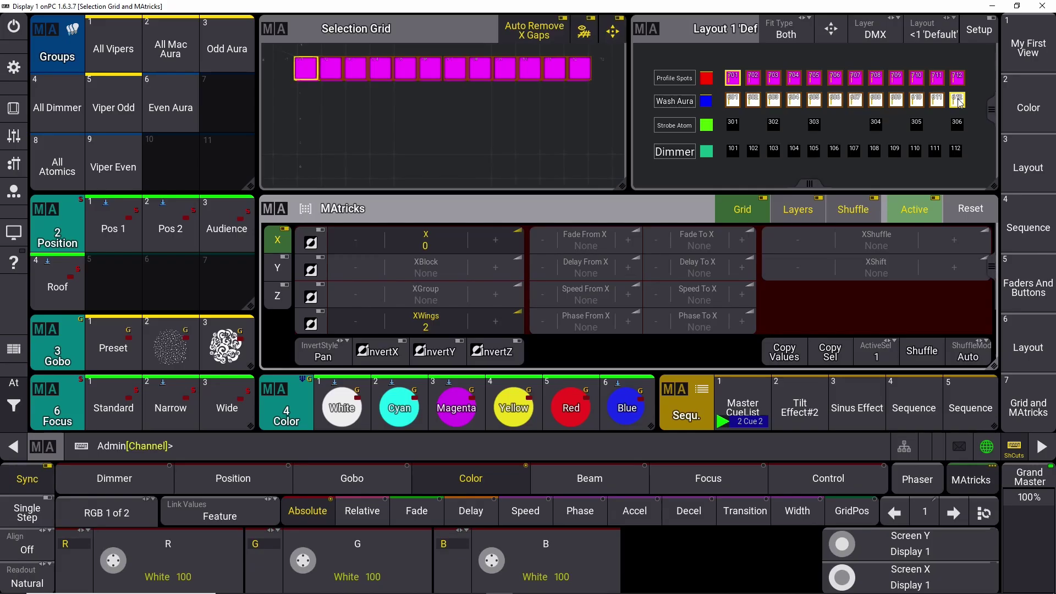
Step: Replace the current selection with only the twelve profile spots and set XWings to 2
click(14, 409)
click(83, 404)
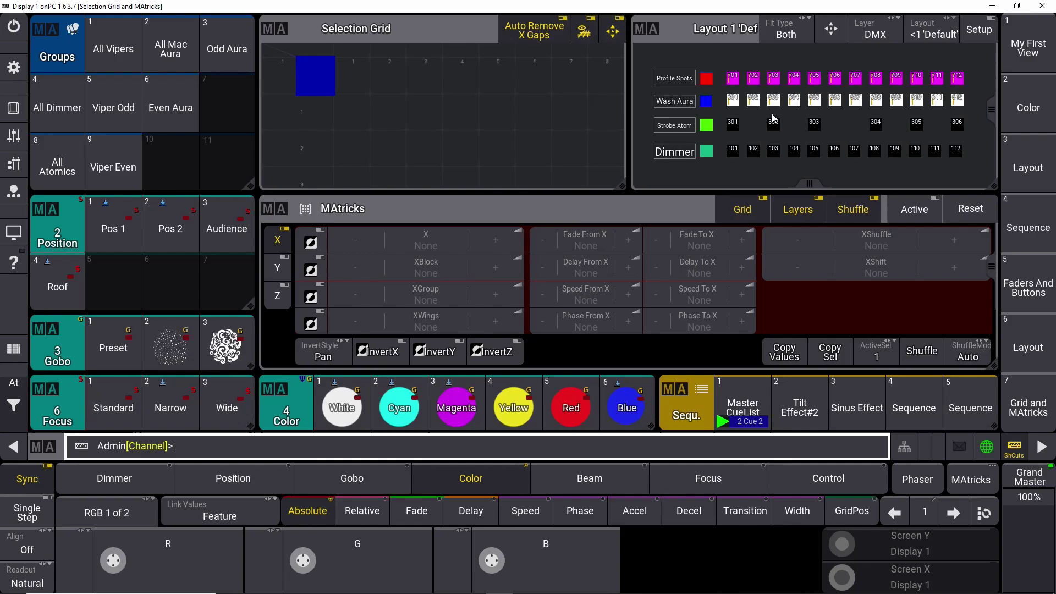
drag(719, 60, 985, 87)
click(495, 320)
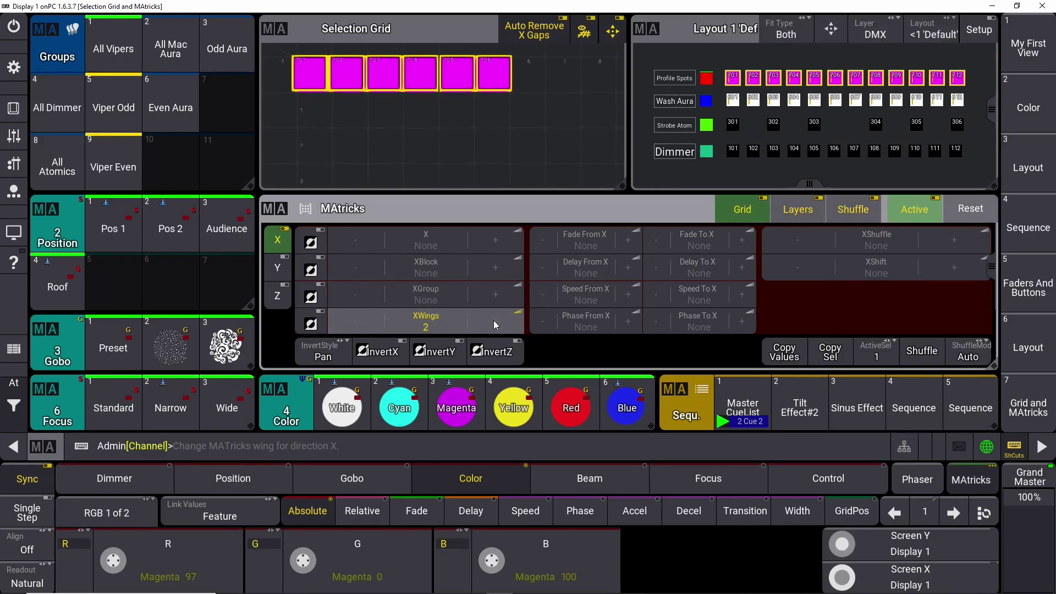
Step: Set X to 0 and step it up to 6 through the mirrored profile spot pairs
click(495, 241)
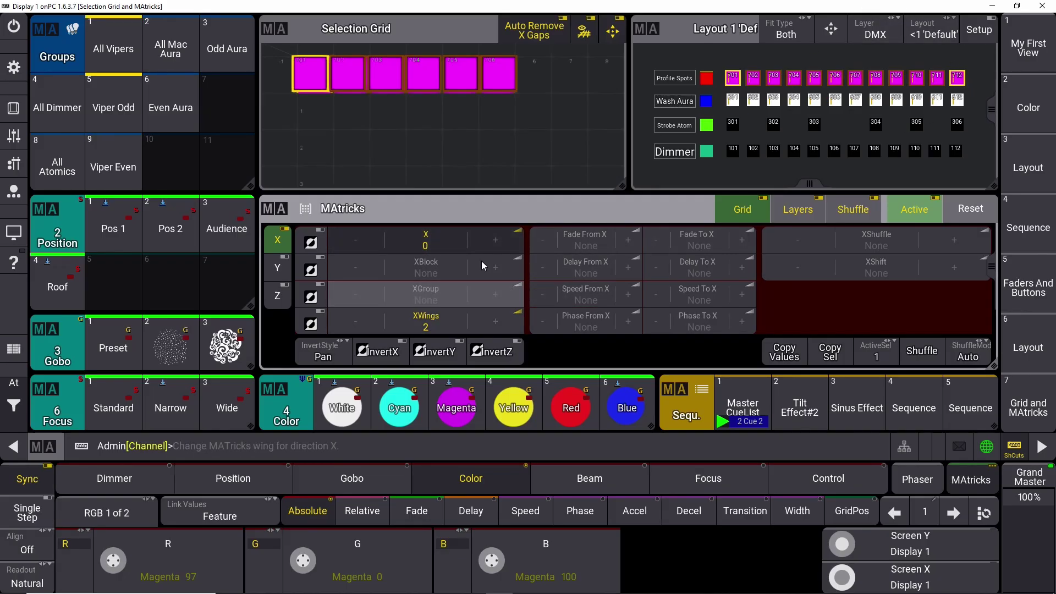
click(496, 242)
click(496, 242)
click(496, 242)
click(496, 242)
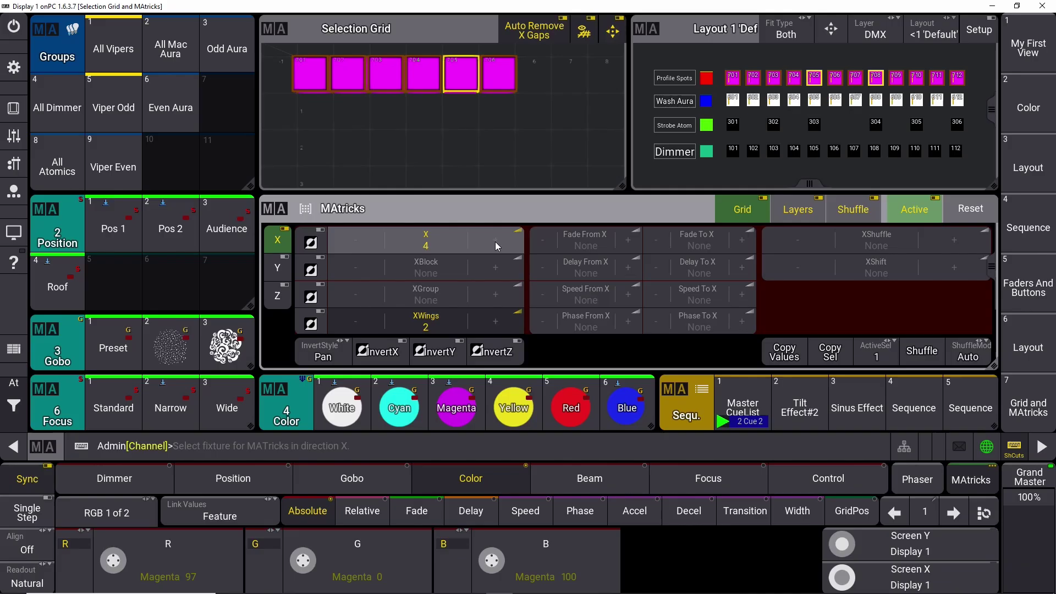
click(496, 242)
click(493, 246)
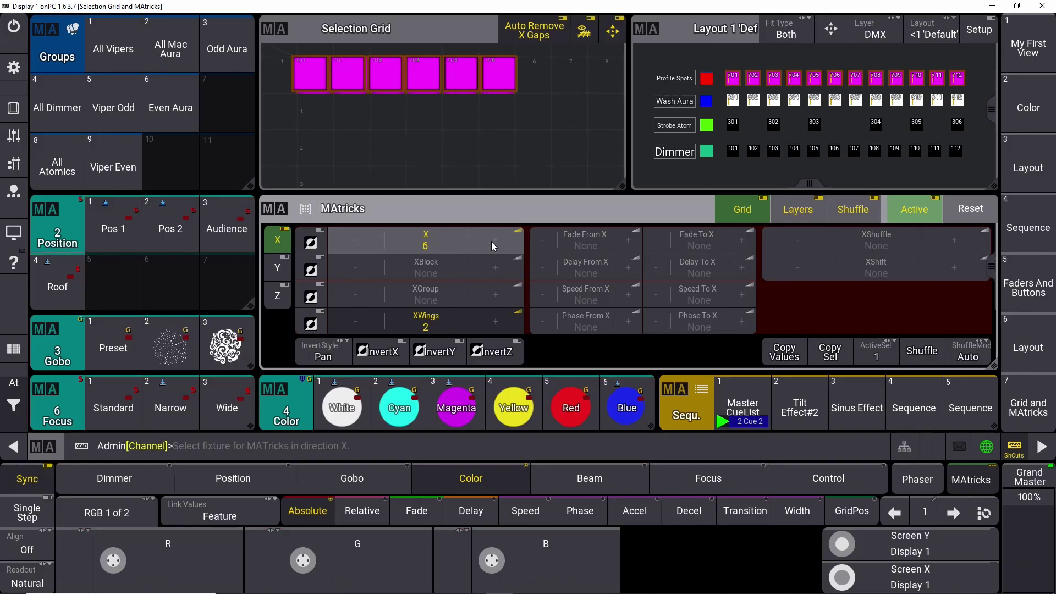
Step: Step the X value back down to 0 through the mirrored pairs
click(356, 239)
click(358, 238)
click(357, 239)
click(357, 238)
click(358, 239)
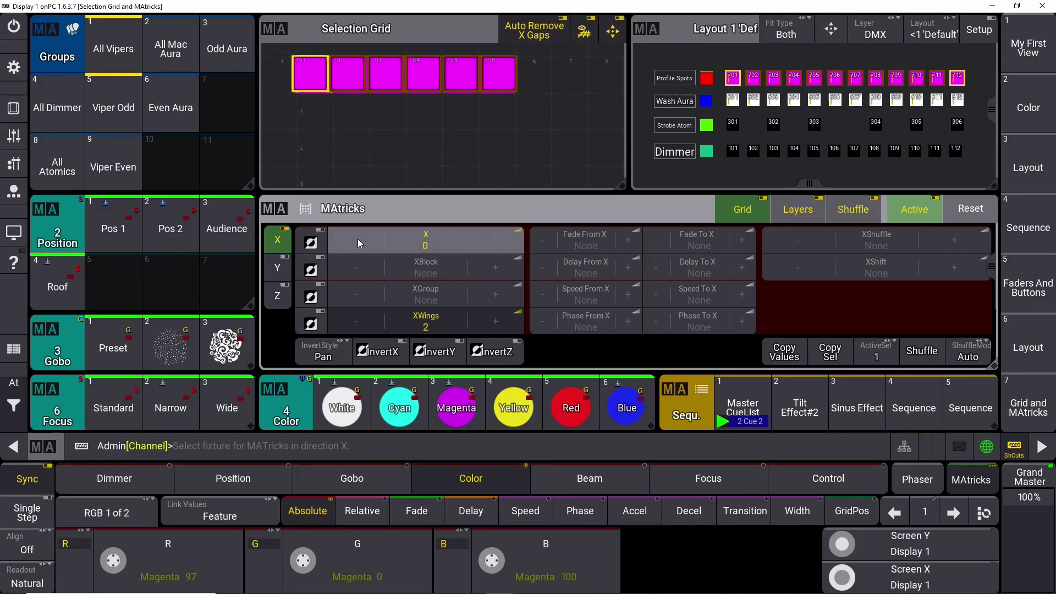
click(357, 238)
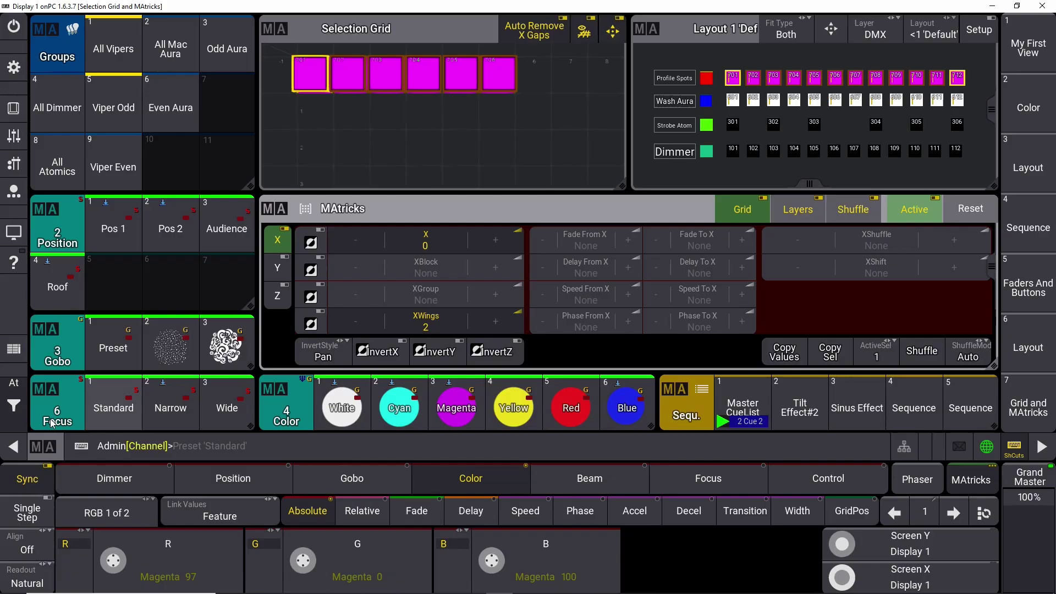
Step: Clear the fixture selection with its MAtricks values and switch off the running Master CueList sequence
mouse_move(11, 418)
click(74, 411)
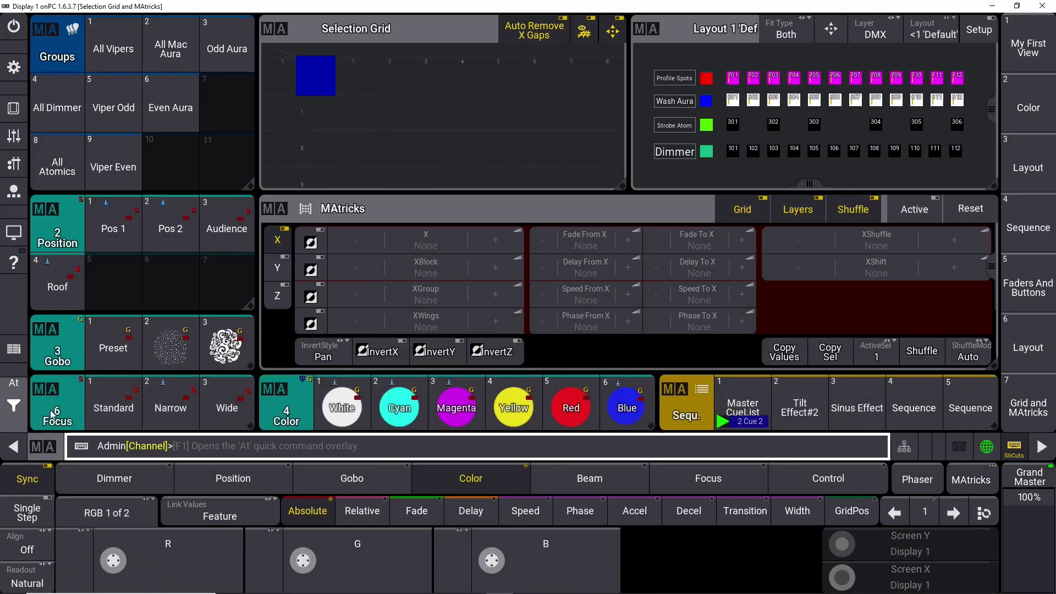
click(18, 121)
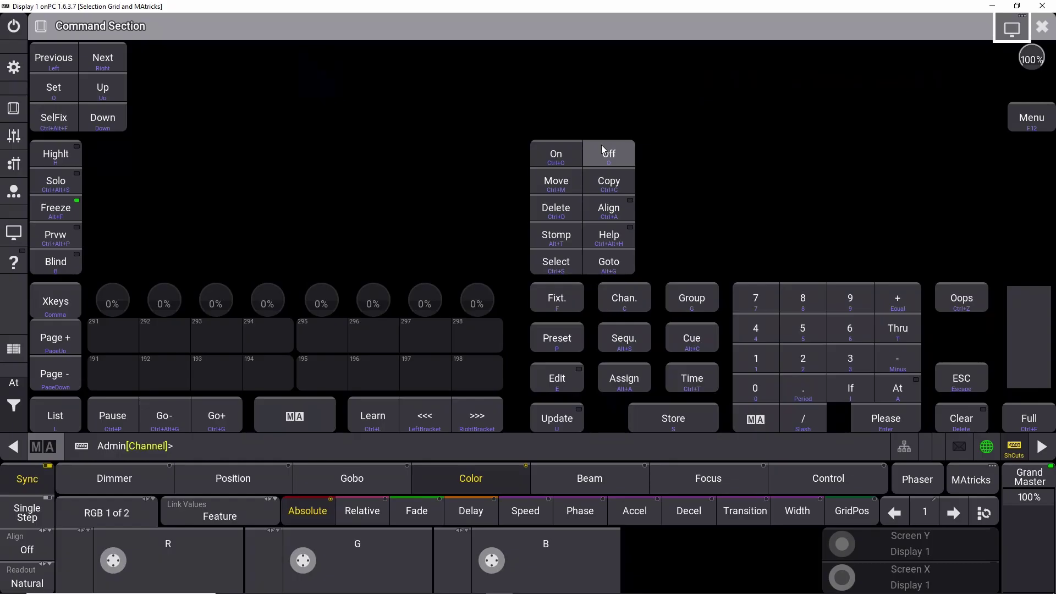
click(613, 159)
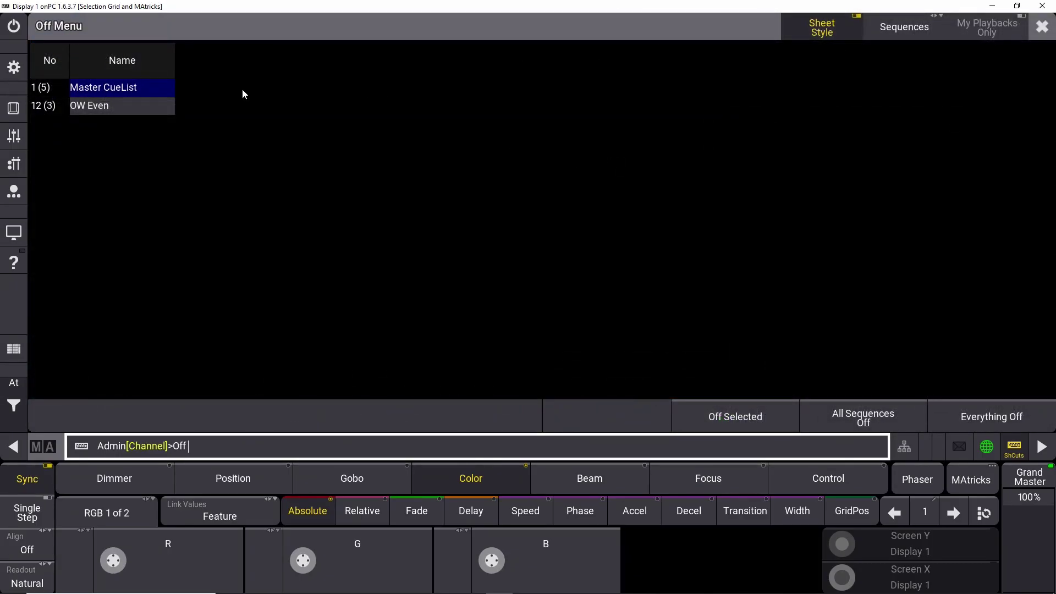
click(134, 91)
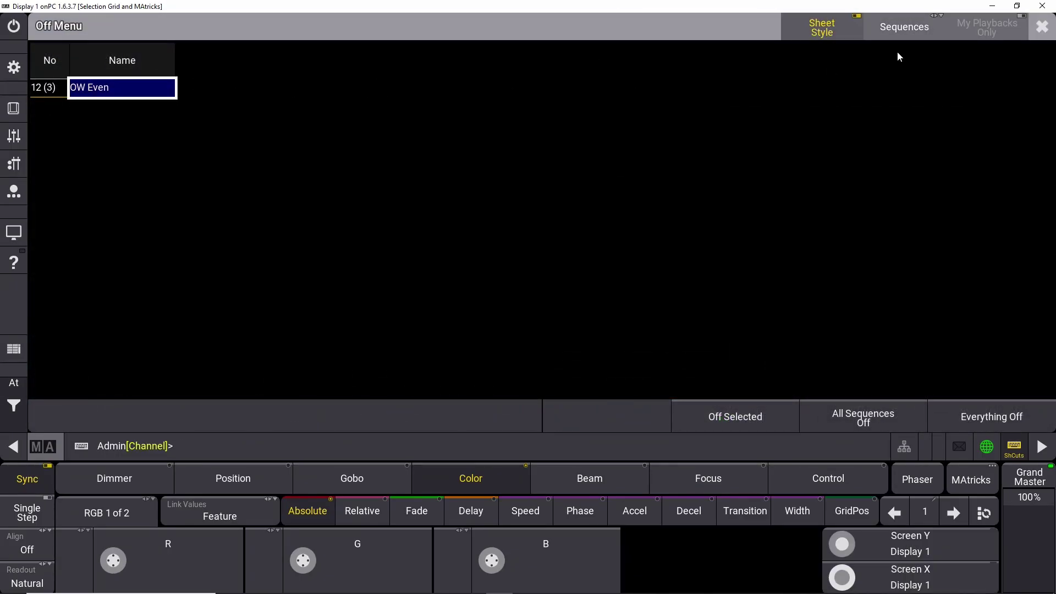
click(1041, 28)
Step: Clear the programmer and select the twelve profile spots followed by the twelve Wash Aura fixtures in the layout
click(14, 385)
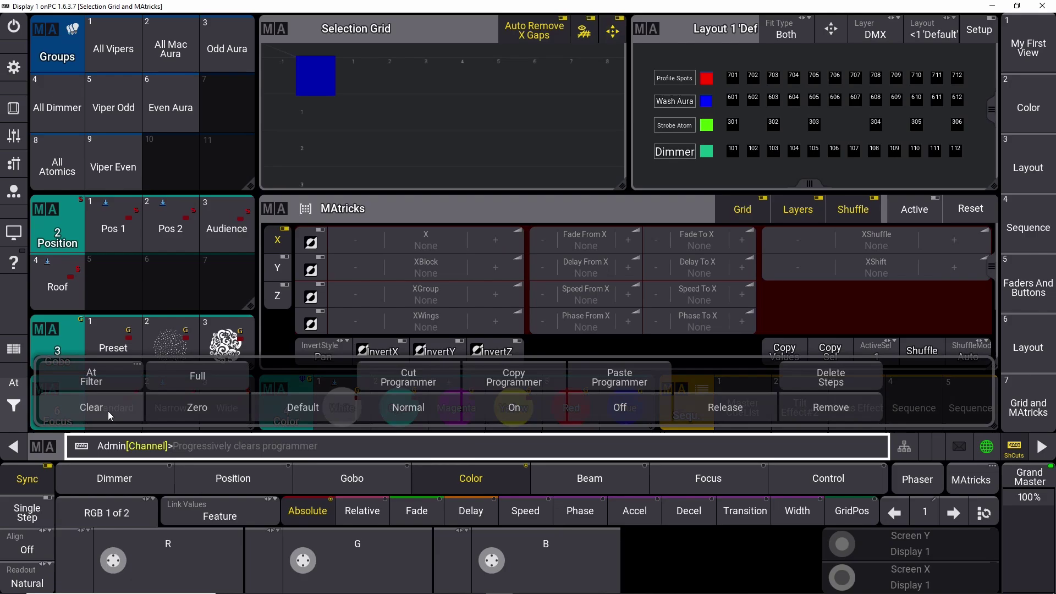
click(92, 406)
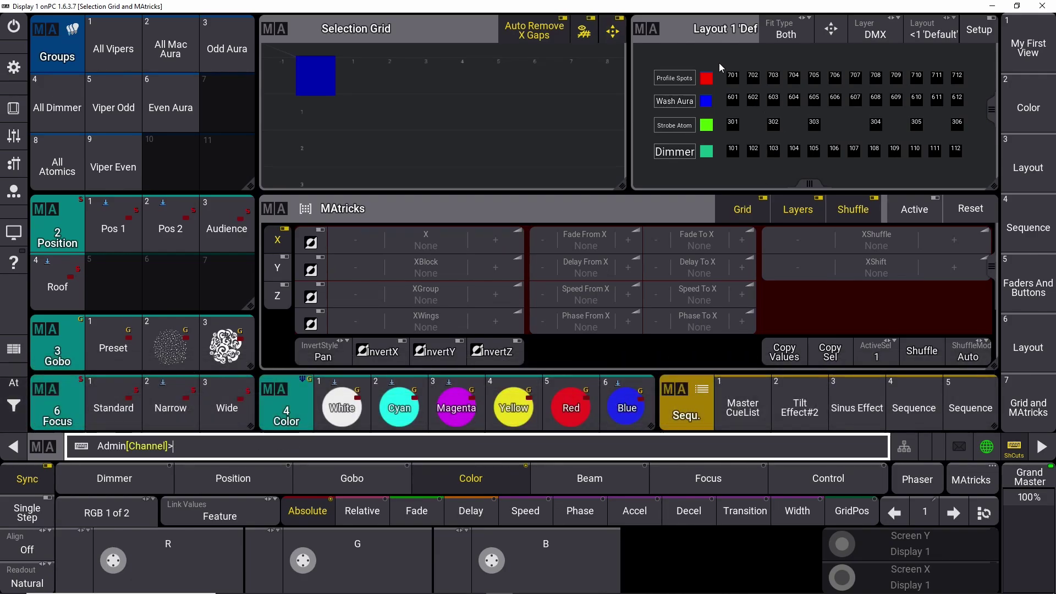
drag(719, 64, 980, 87)
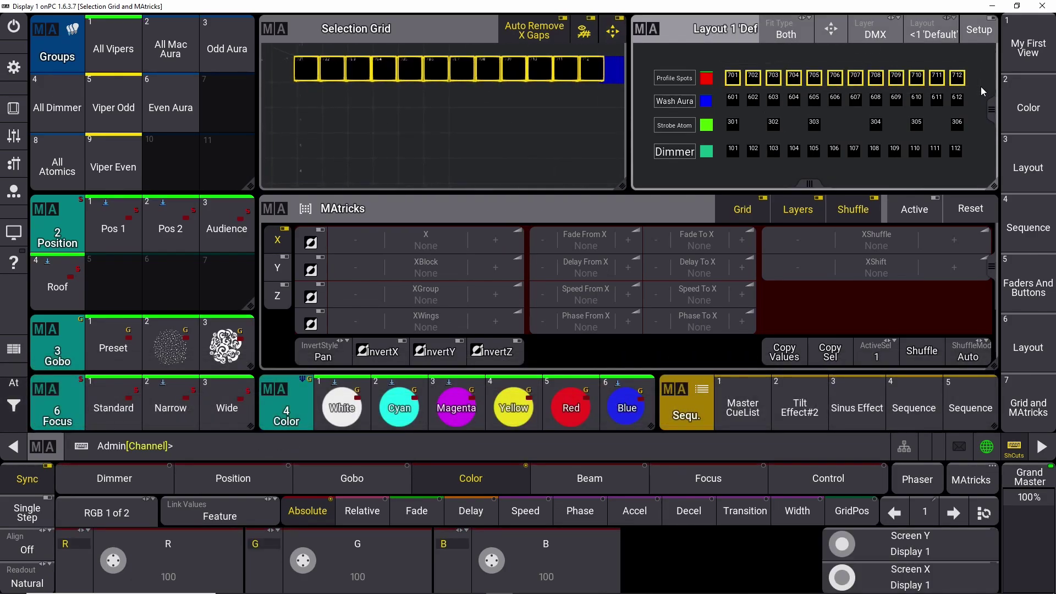
drag(719, 91, 975, 109)
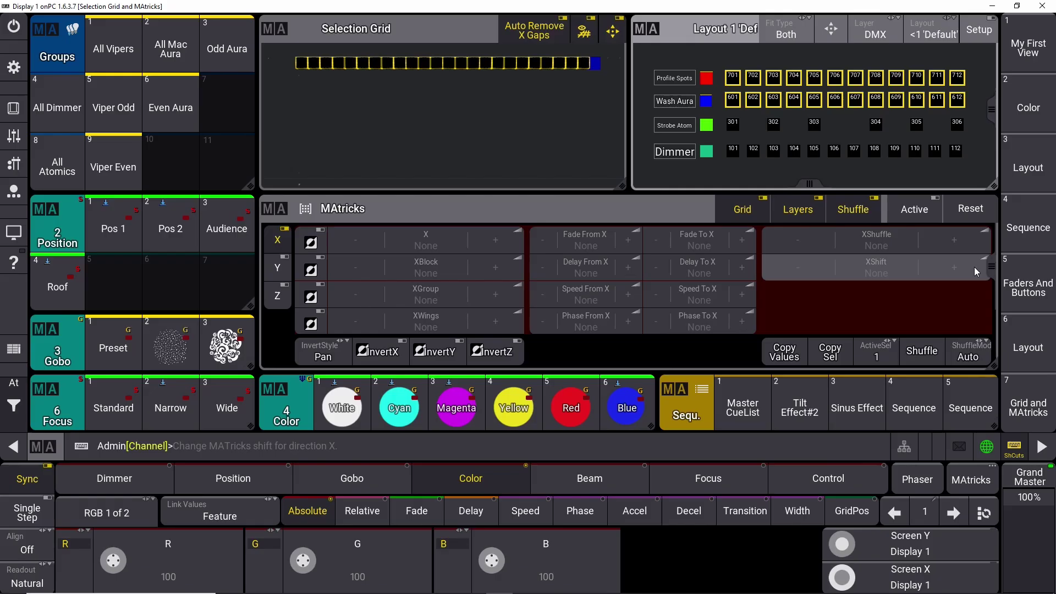
Step: Set XWidth to 1 for the selected fixtures and raise it stepwise to 5
drag(991, 266, 984, 294)
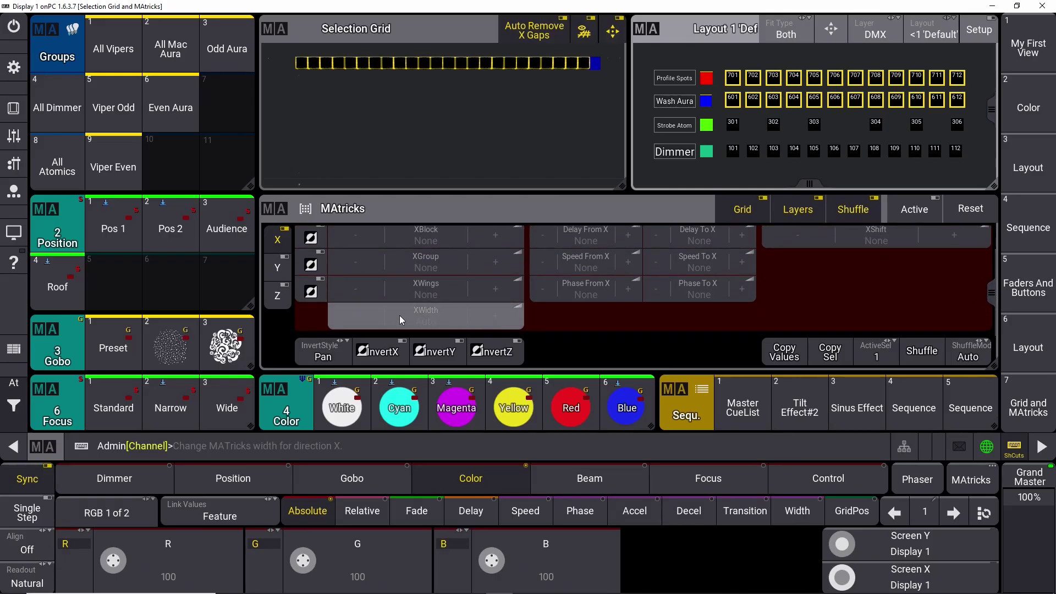
click(494, 315)
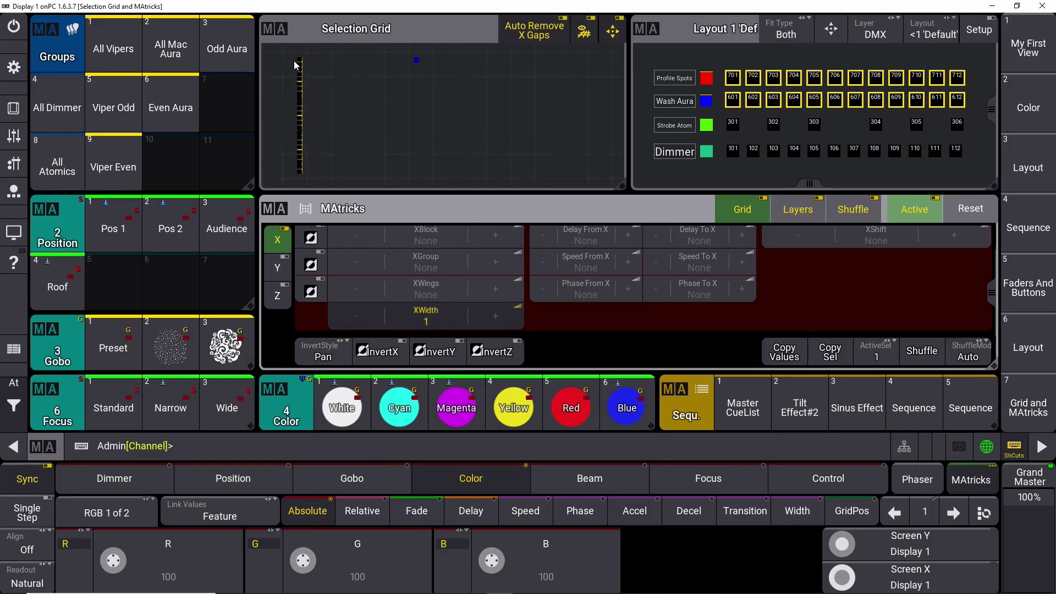
click(499, 316)
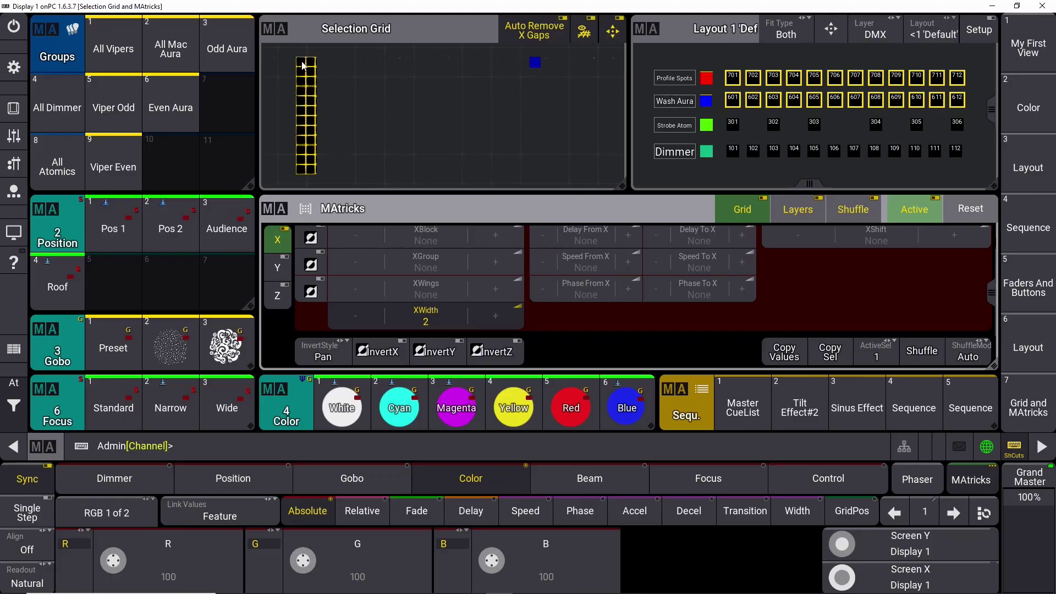
click(496, 317)
click(497, 316)
click(496, 317)
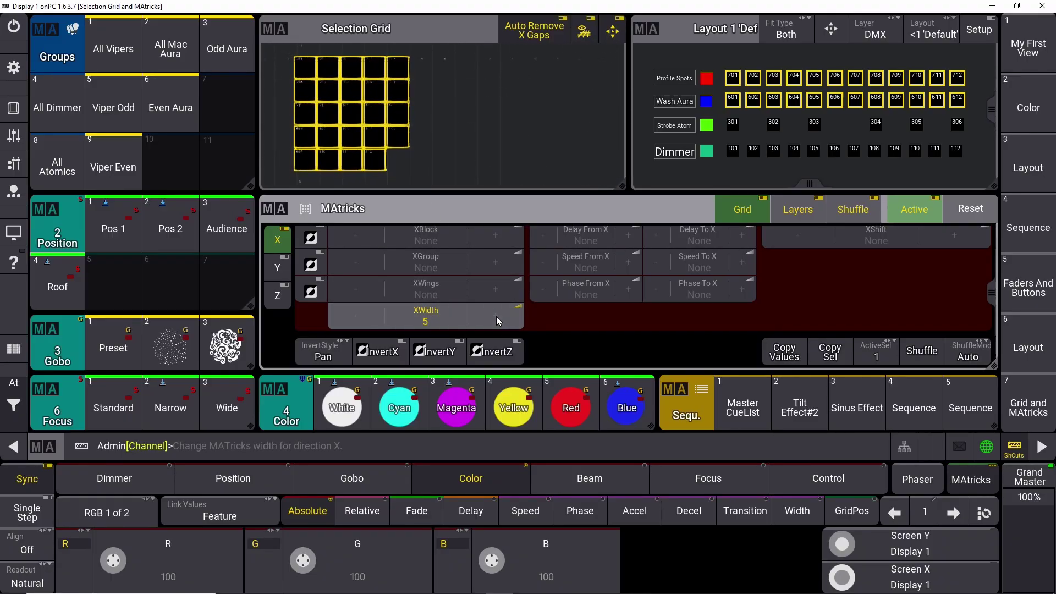
Step: Raise XWidth stepwise to 13 and bring it back to 12 to arrange the fixtures in two equal rows
click(496, 316)
click(495, 316)
click(496, 317)
click(496, 316)
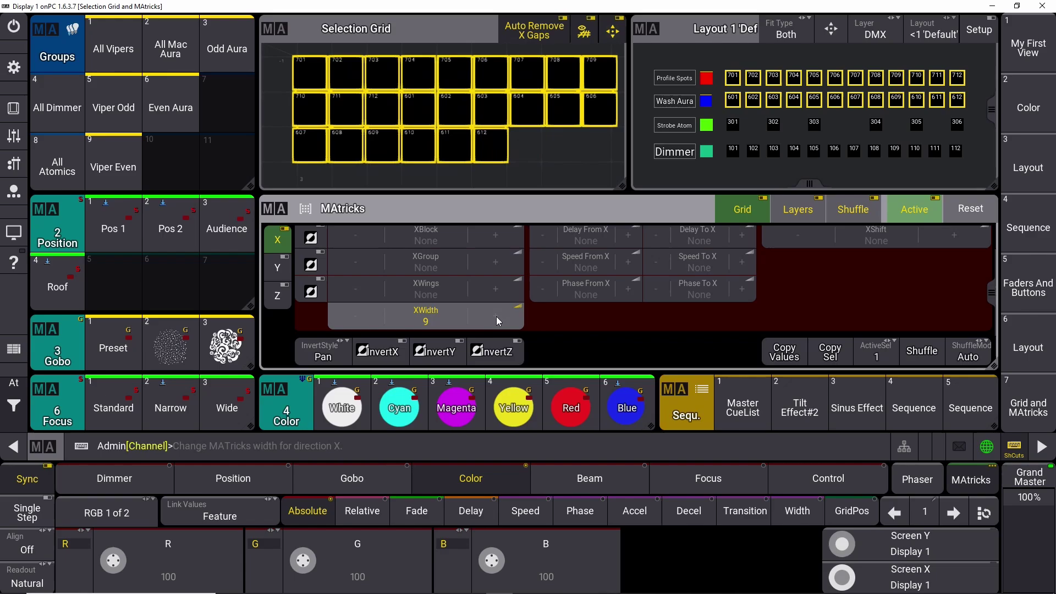
click(495, 316)
click(496, 317)
click(496, 316)
click(496, 316)
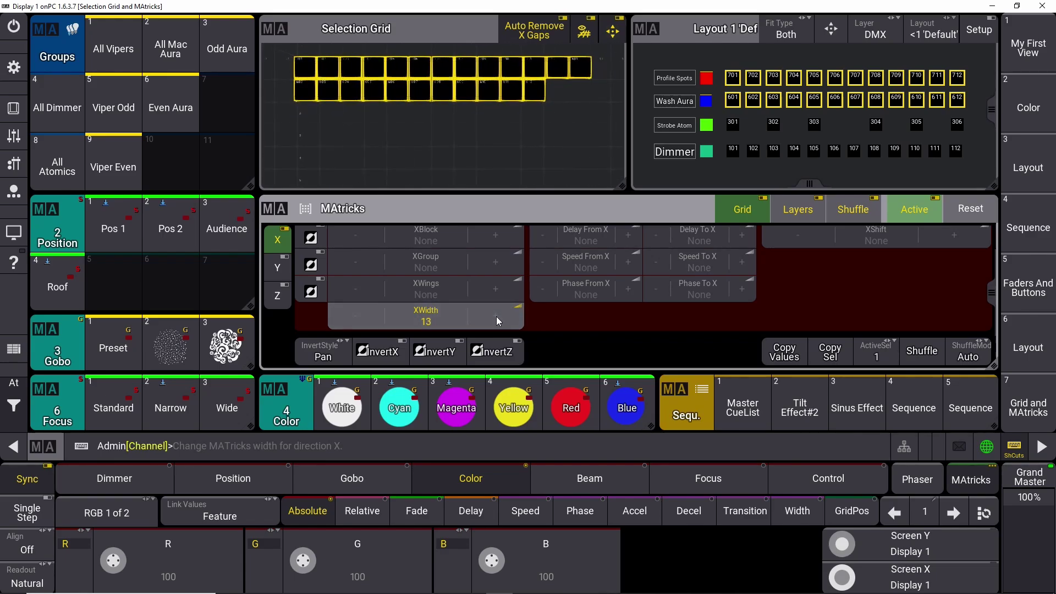
click(355, 315)
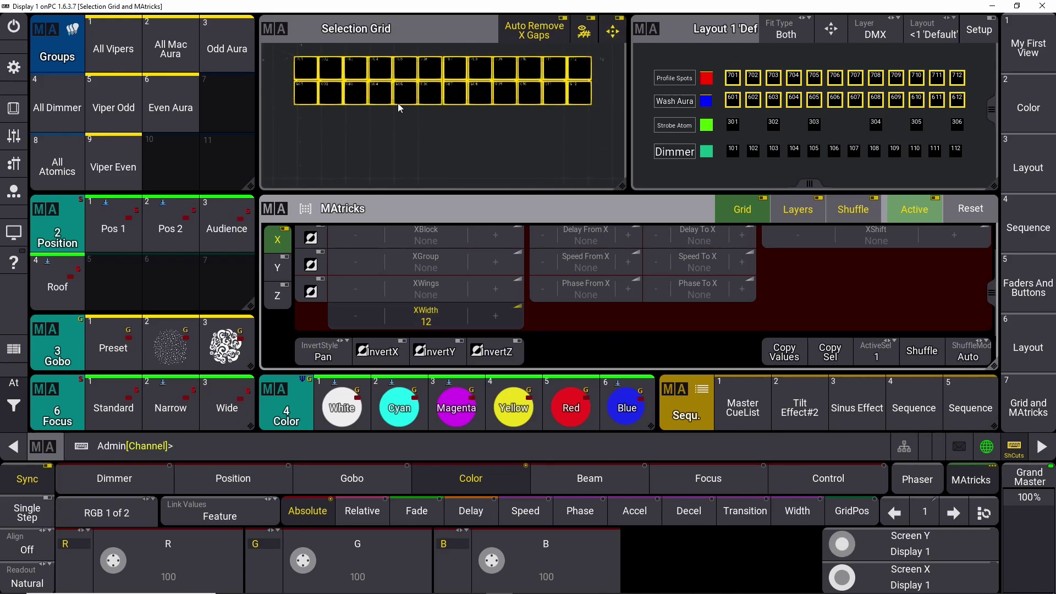
Step: Try XBlock 2 on the two-row grid and return it to None, and step X from 0 to 1
click(492, 236)
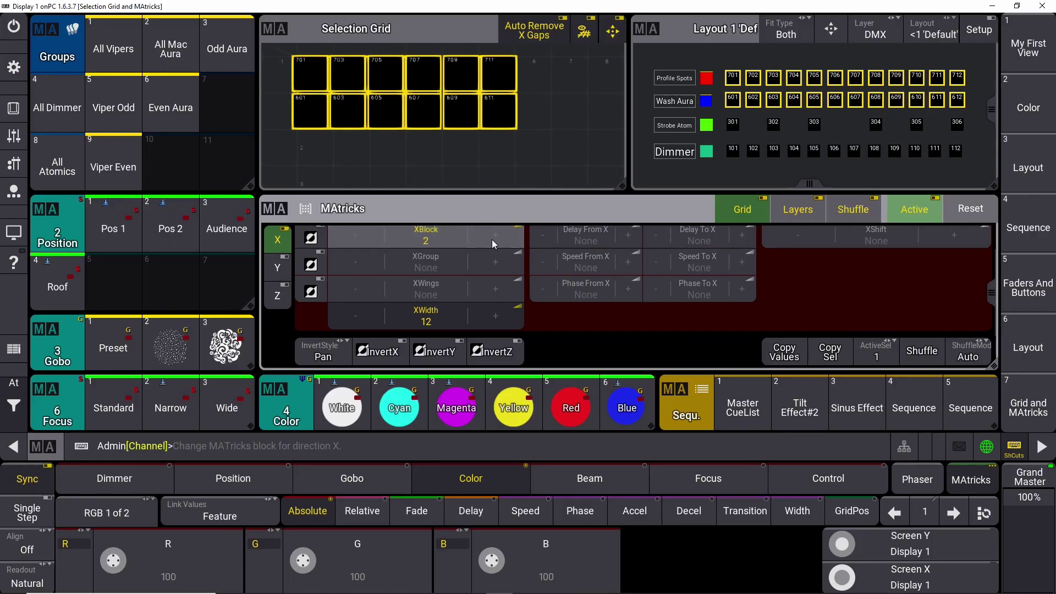
click(382, 245)
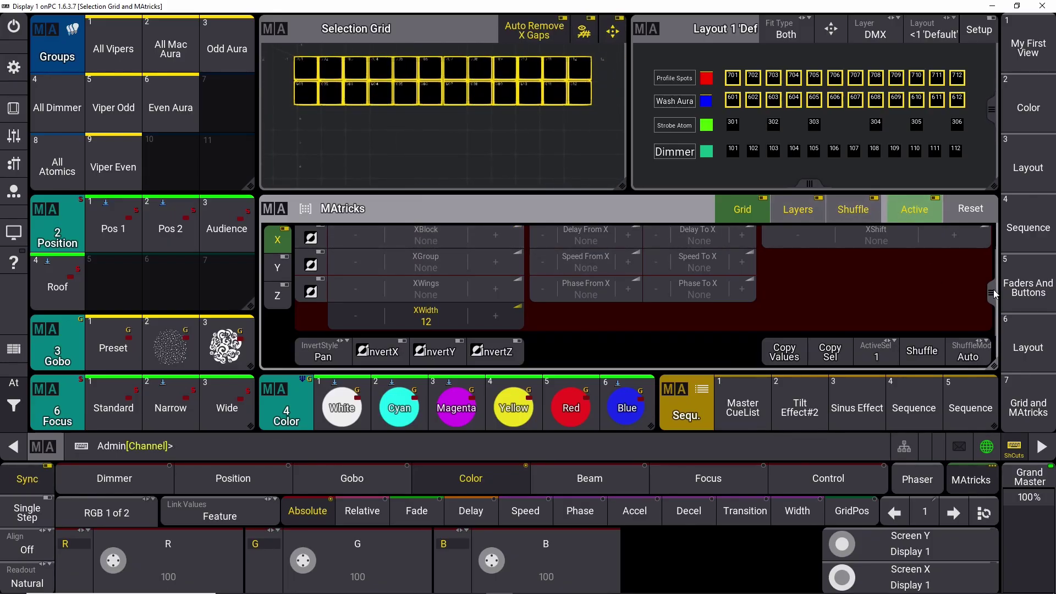
drag(994, 290, 984, 241)
click(495, 238)
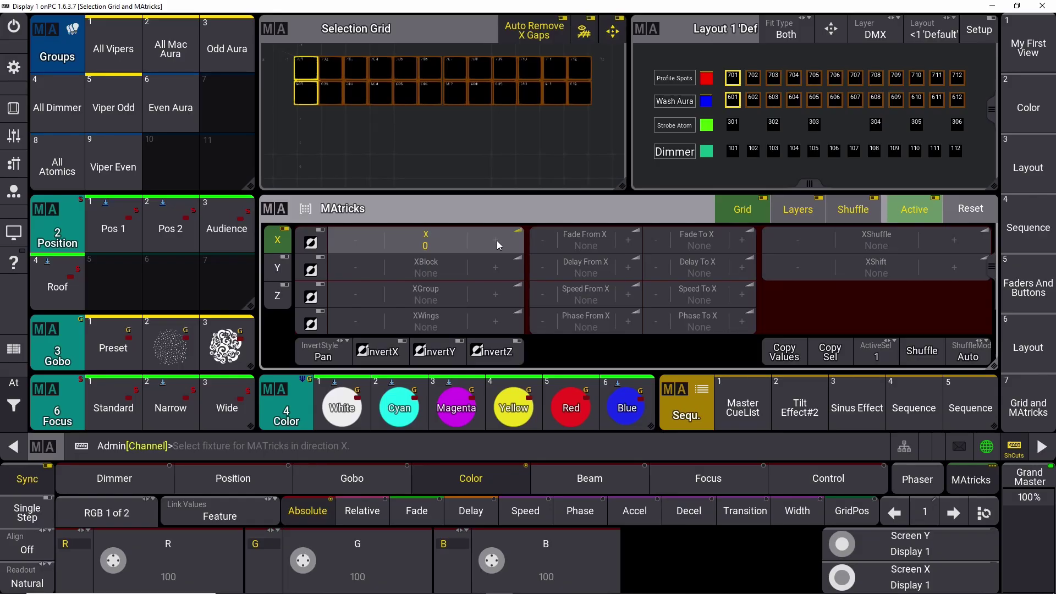
click(497, 240)
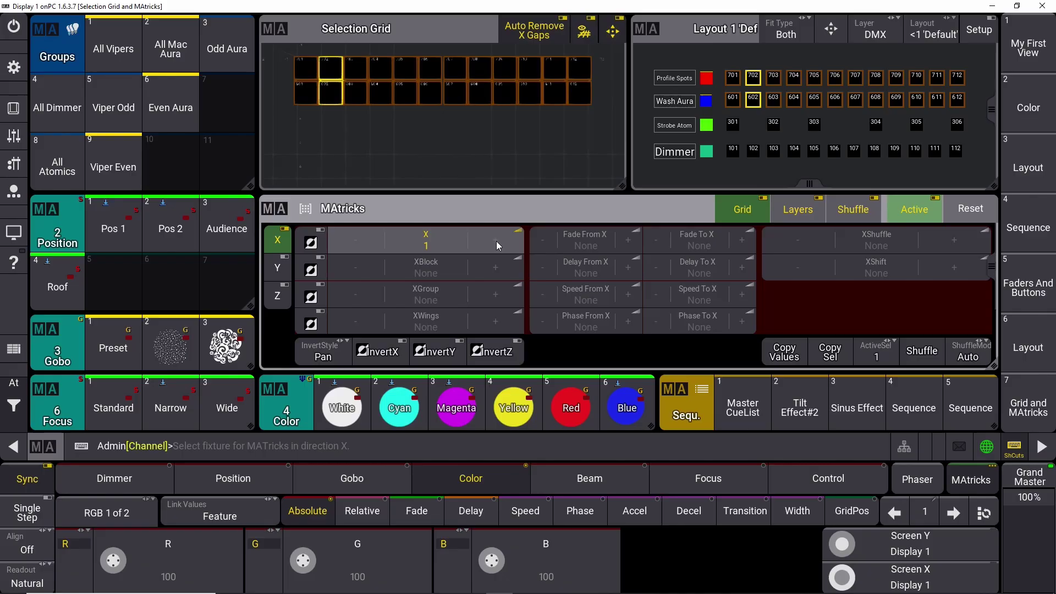
Step: Clear the programmer, then select the twelve profile spots in the grid's first row and the twelve Wash Aura fixtures in its second row
click(25, 410)
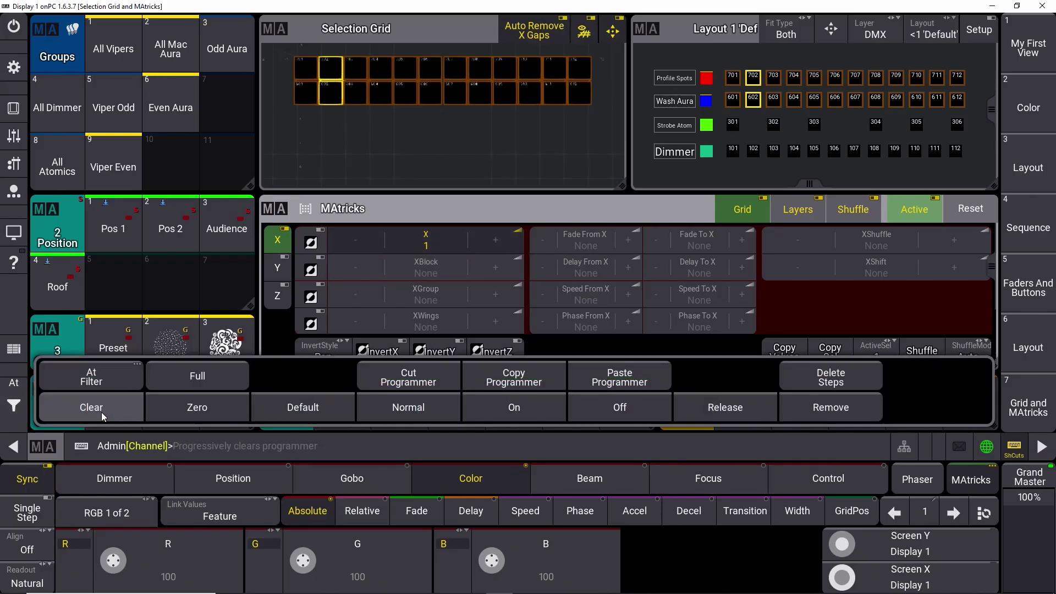
click(102, 412)
click(17, 416)
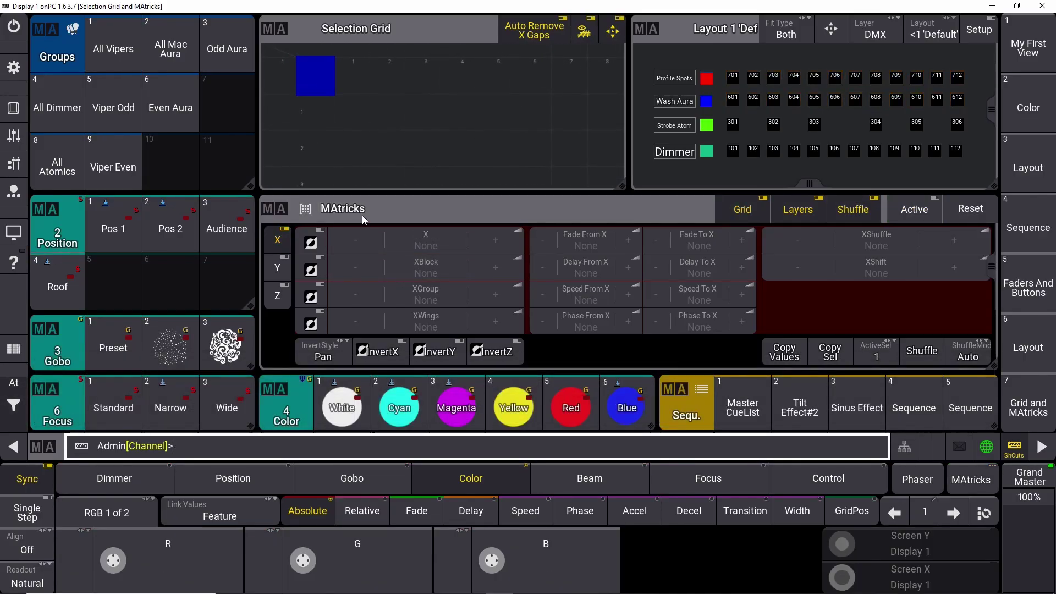
drag(721, 62, 975, 86)
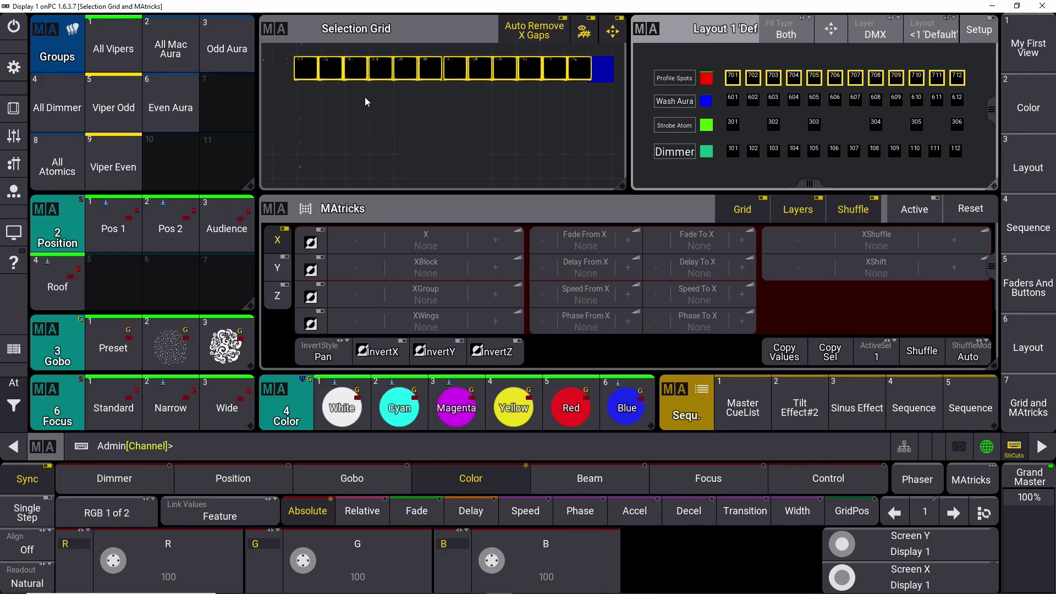
click(305, 90)
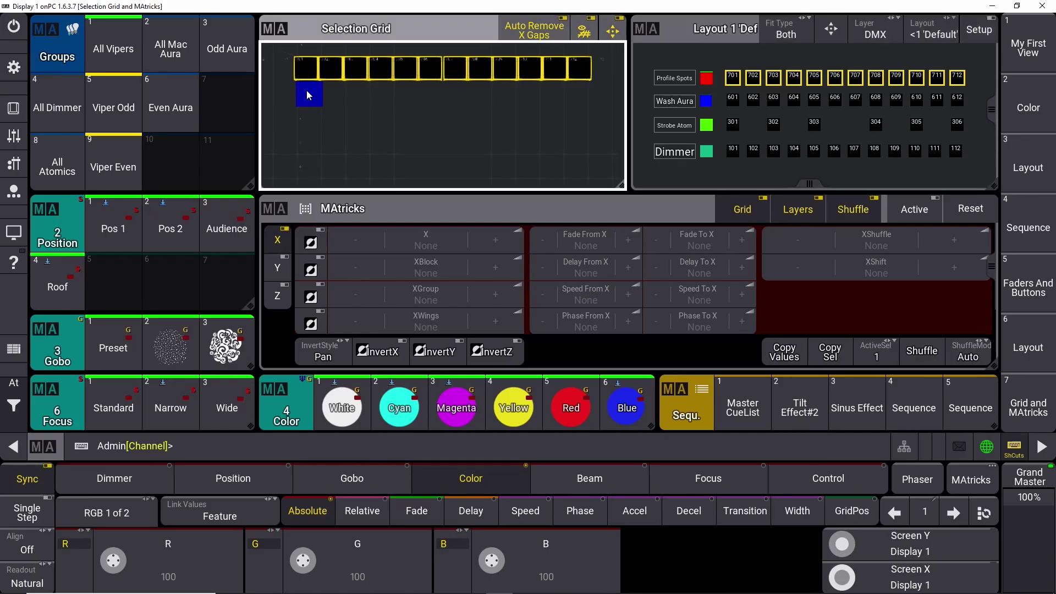
drag(719, 89, 968, 111)
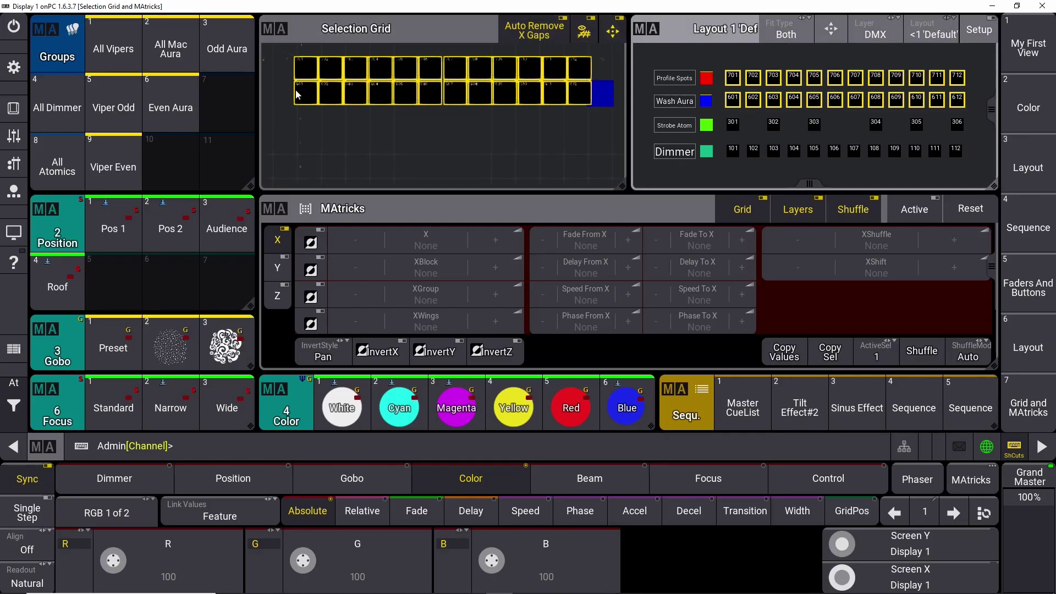
Step: Add dimmers 101 to 112 to the fourth row of the Selection Grid, leaving the third row free
drag(719, 138, 970, 160)
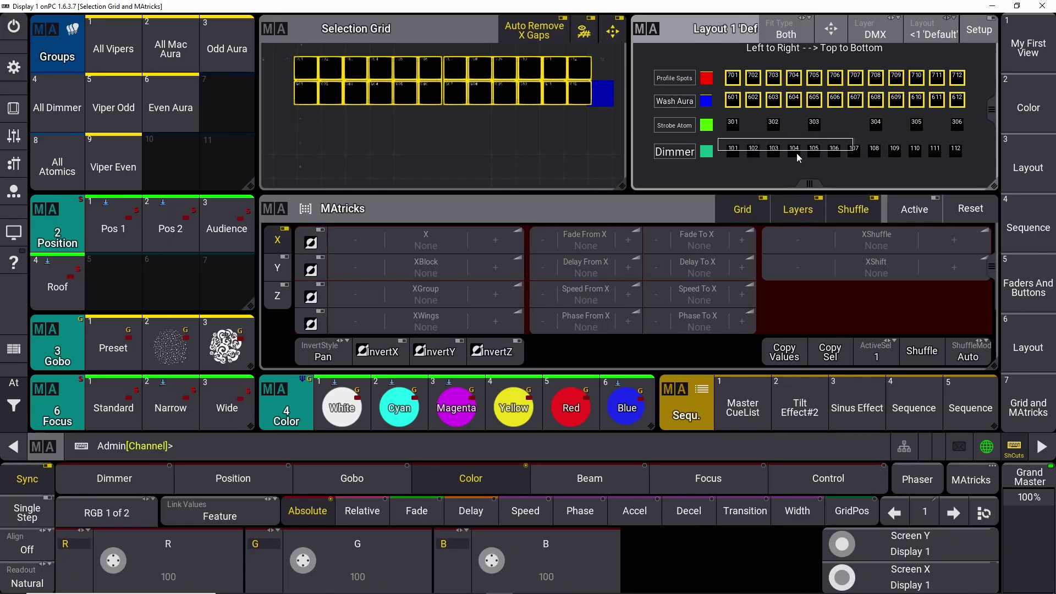
click(306, 146)
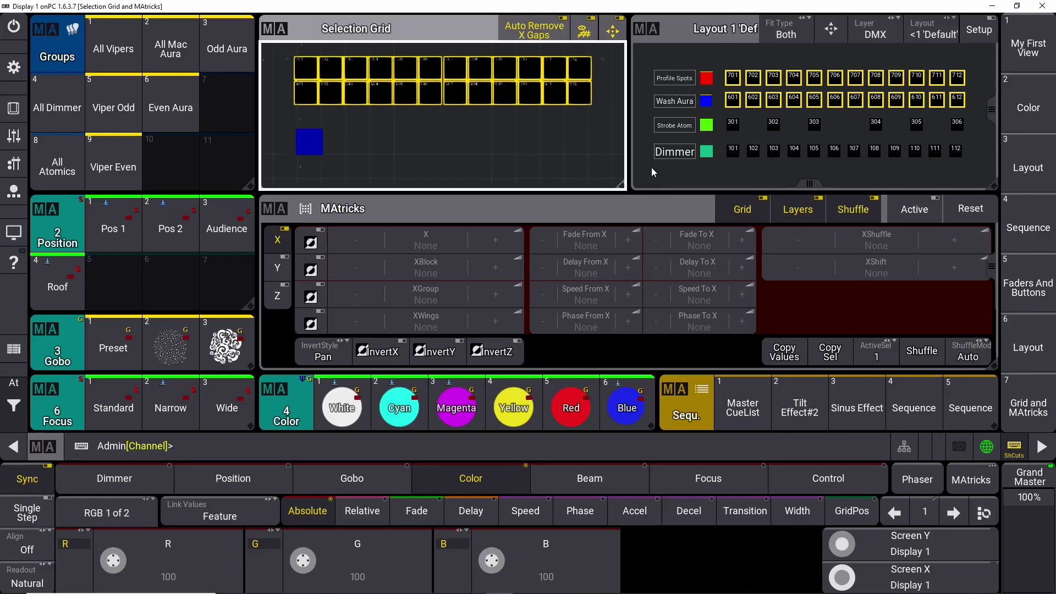
drag(722, 148, 975, 167)
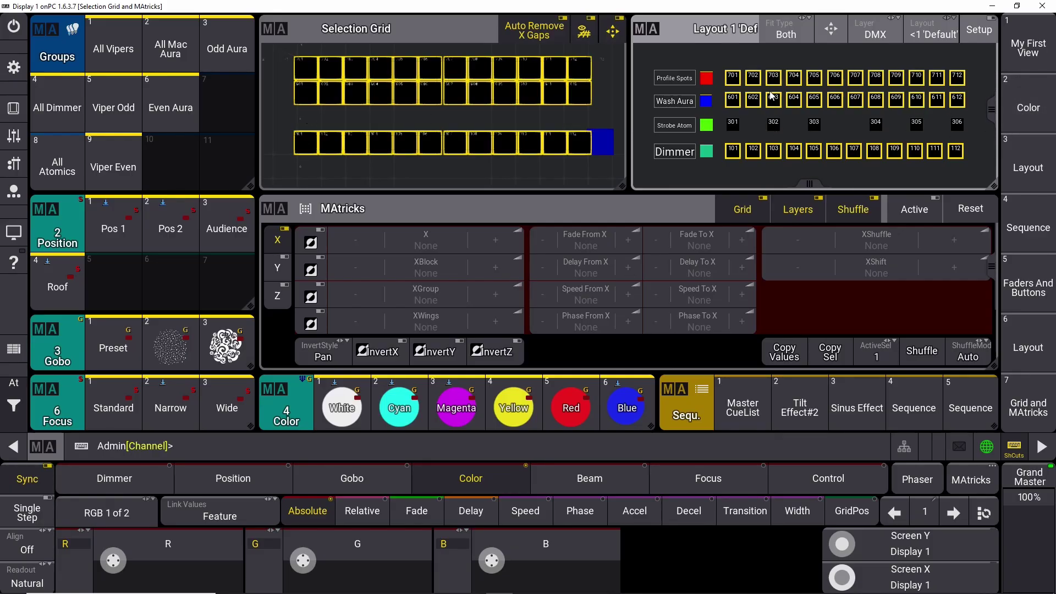
Step: Add strobes 301 to 306 one by one to the grid's third row, in the first, third, fifth, eighth, tenth and twelfth columns
click(309, 118)
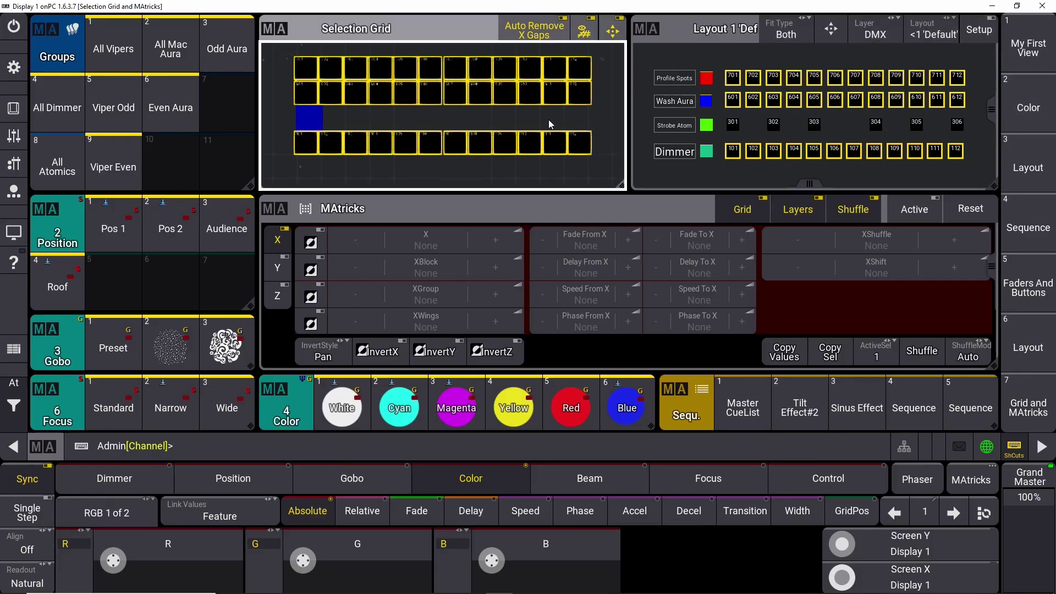
click(732, 125)
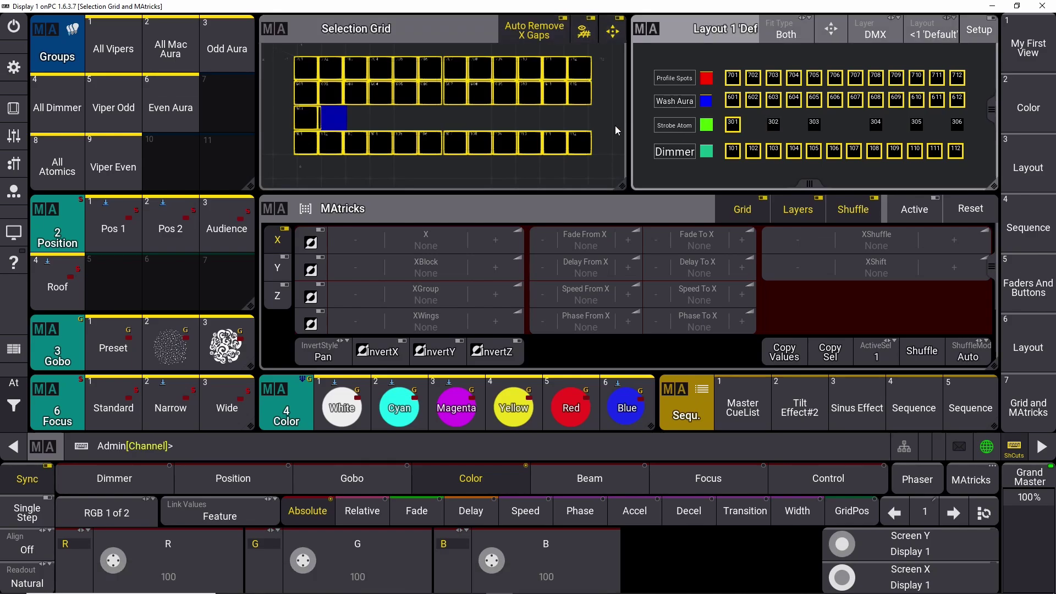
click(359, 119)
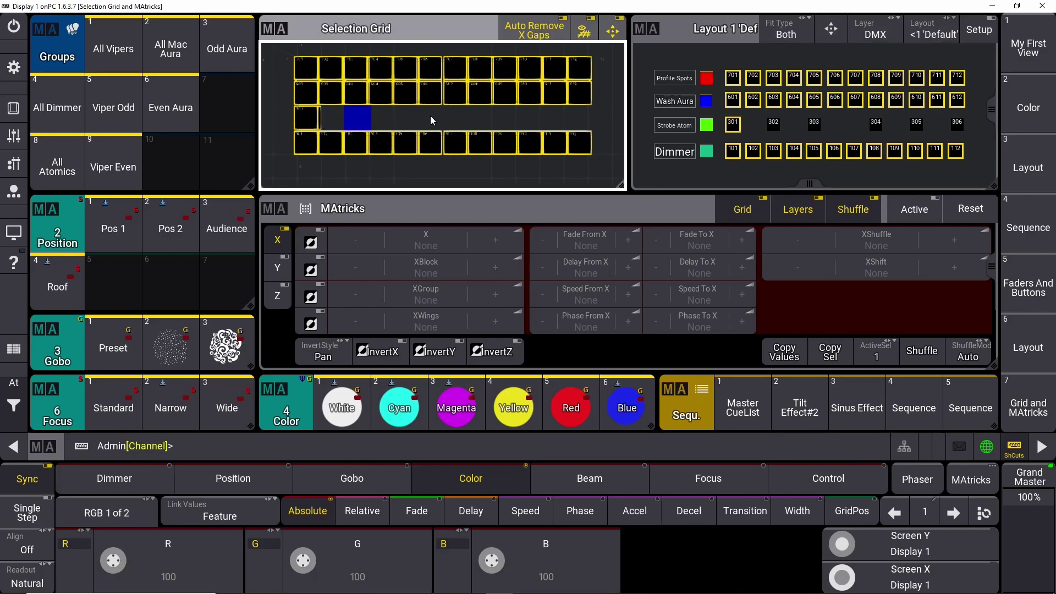
click(773, 125)
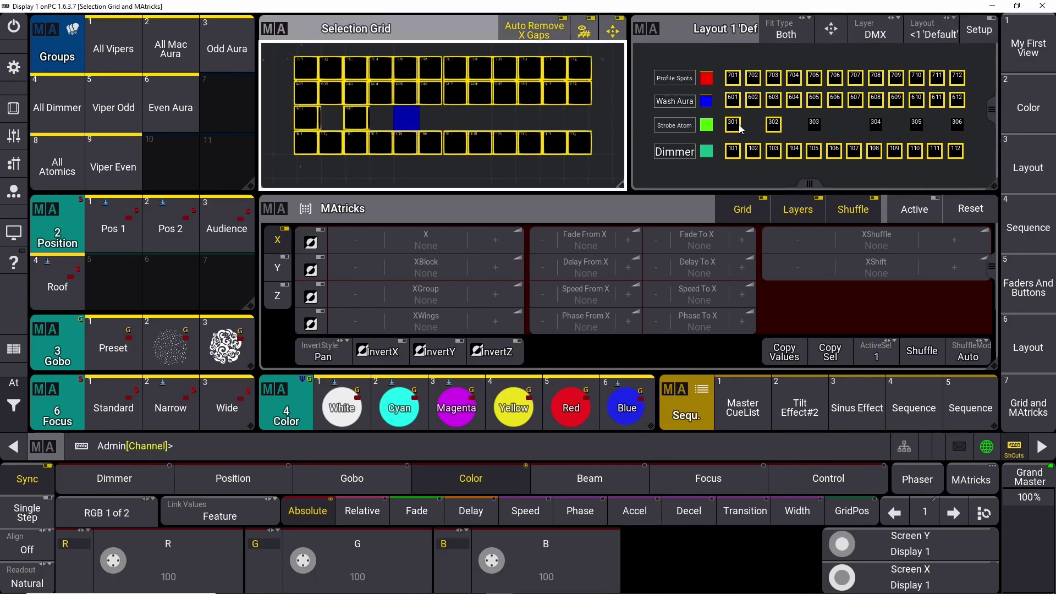
click(814, 124)
click(480, 120)
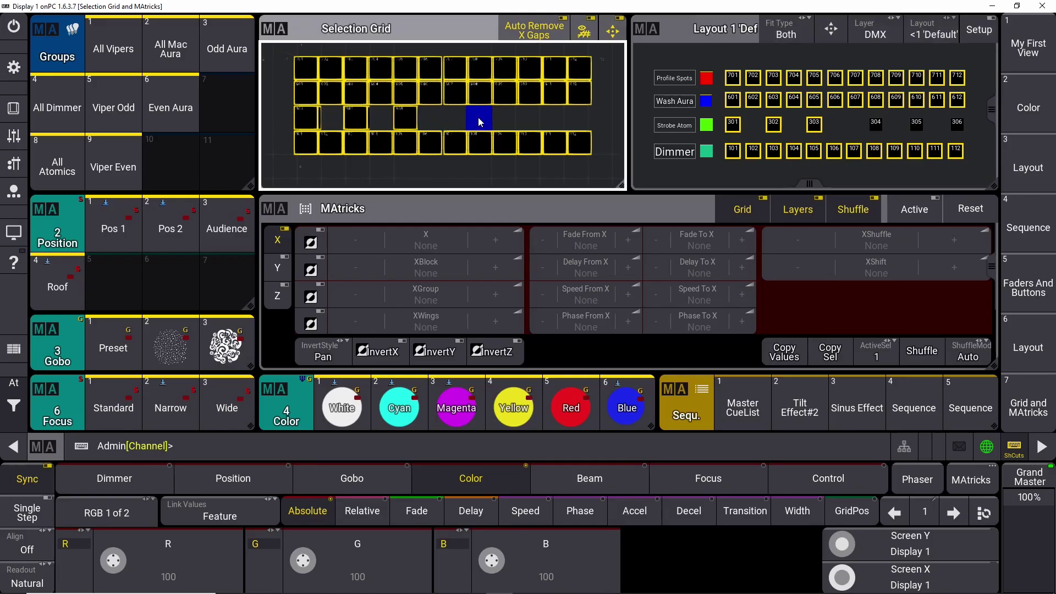
click(876, 123)
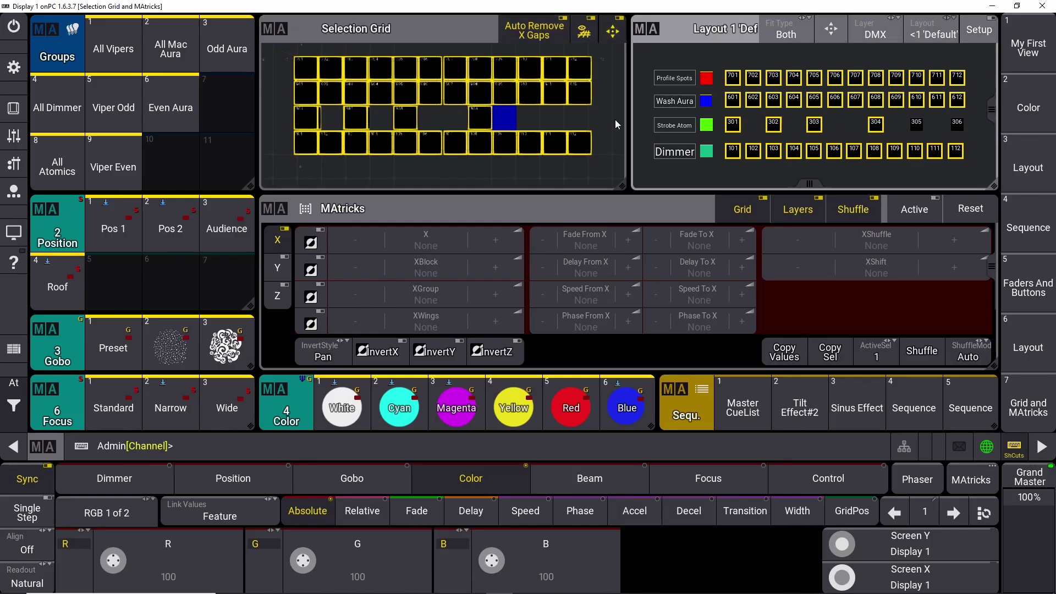
click(529, 118)
click(914, 125)
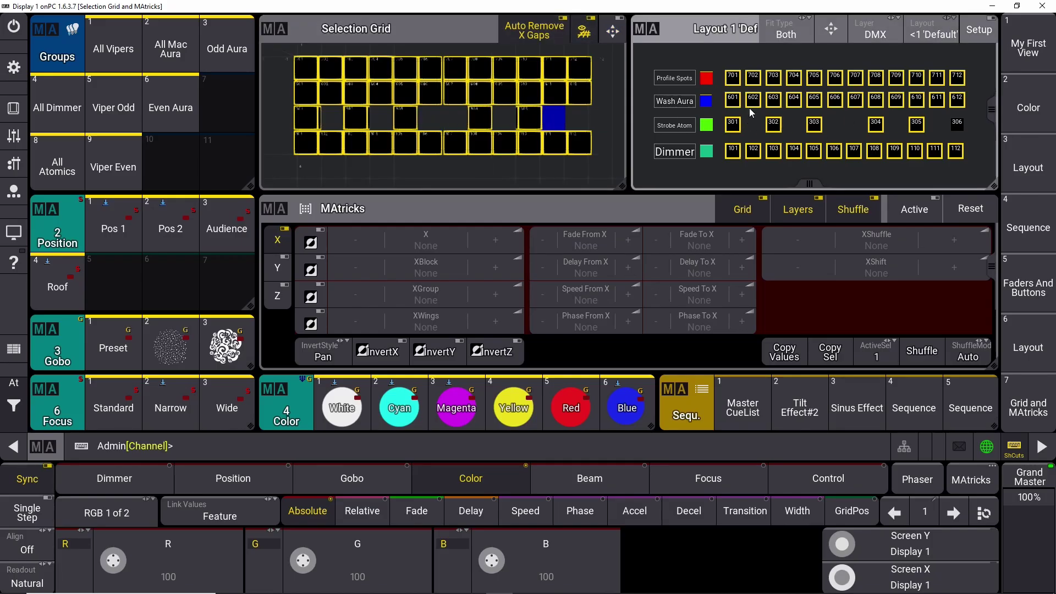
click(959, 124)
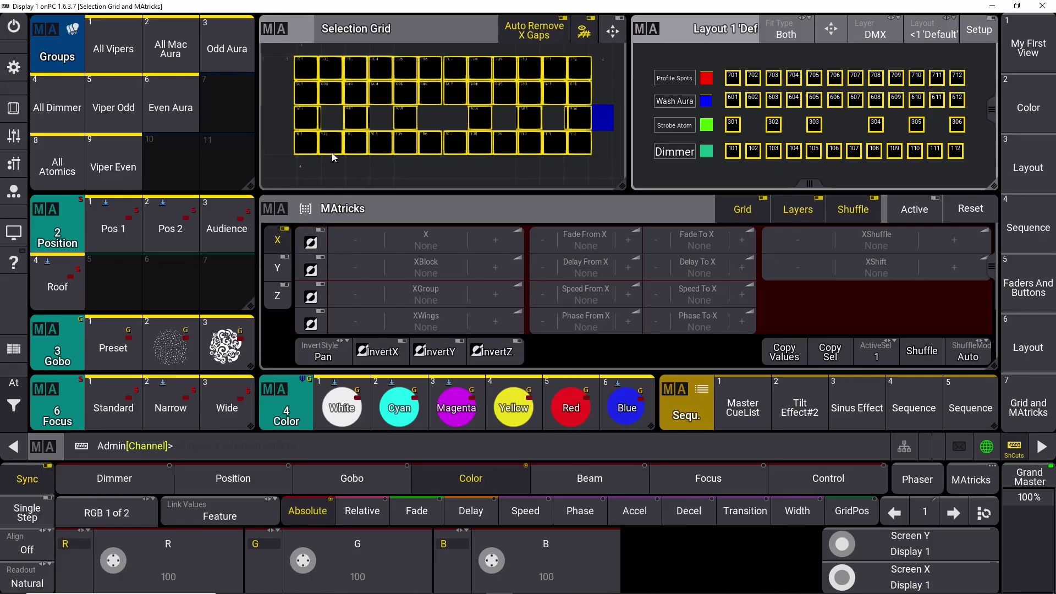
Step: Set the absolute dimmer value of the whole selection to 0 for the first phaser step
click(173, 485)
click(168, 574)
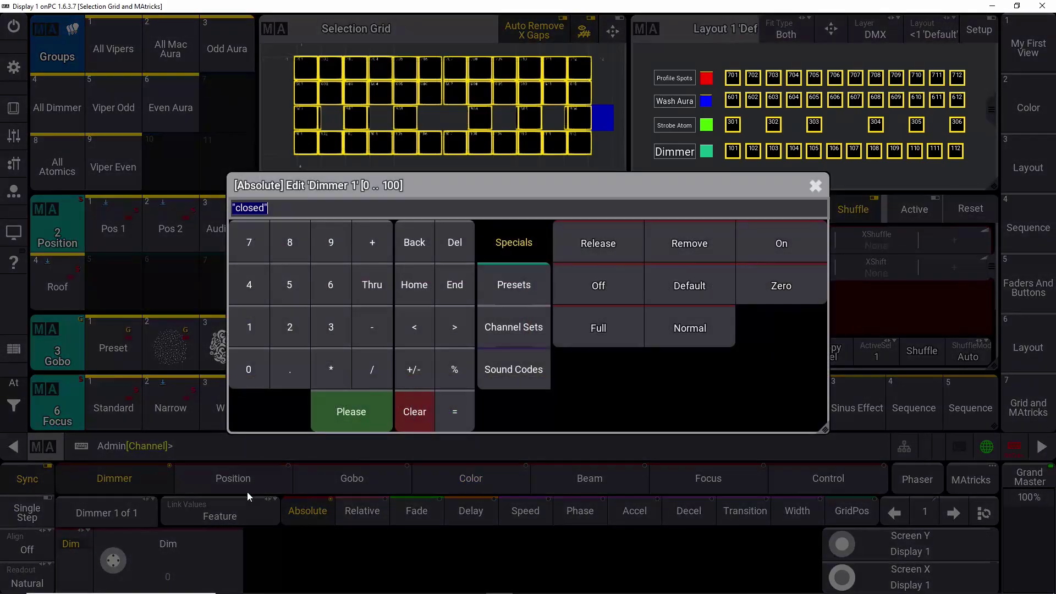
click(249, 370)
click(376, 423)
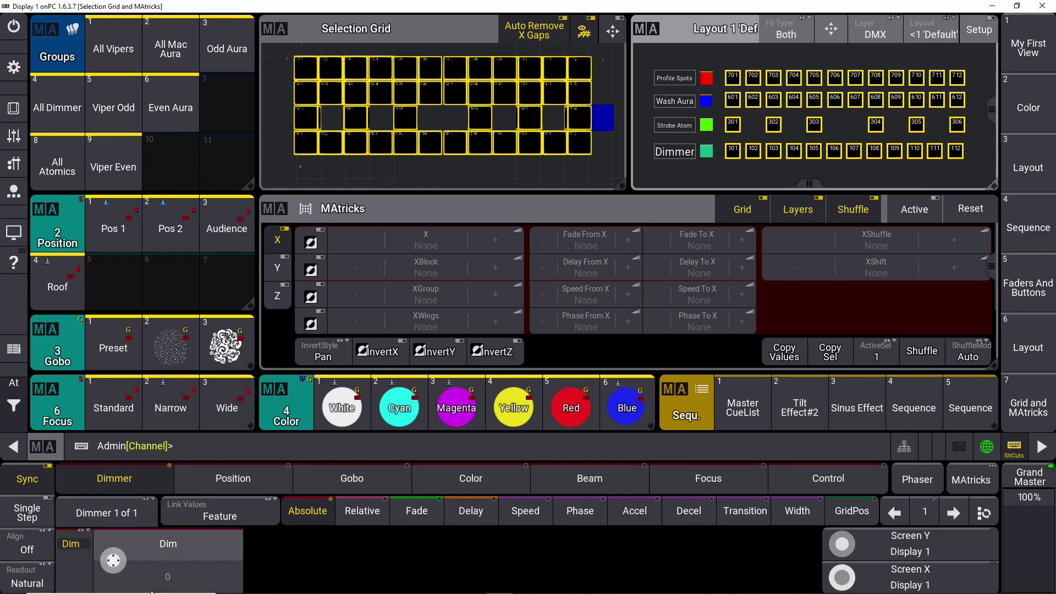
click(168, 571)
click(249, 369)
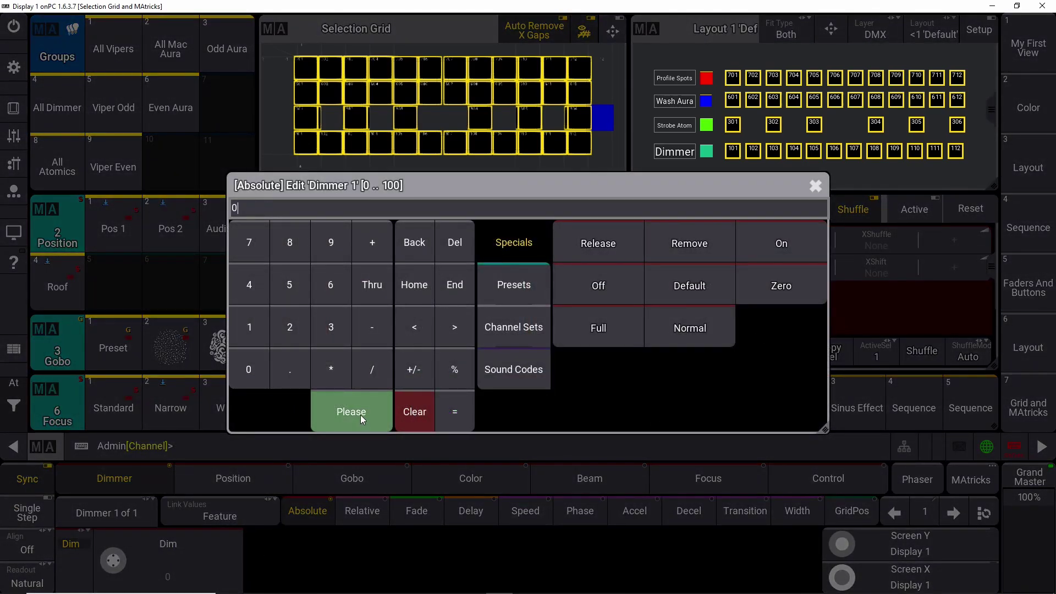
click(361, 415)
Step: Add a second phaser step with the absolute dimmer value at 100
click(982, 514)
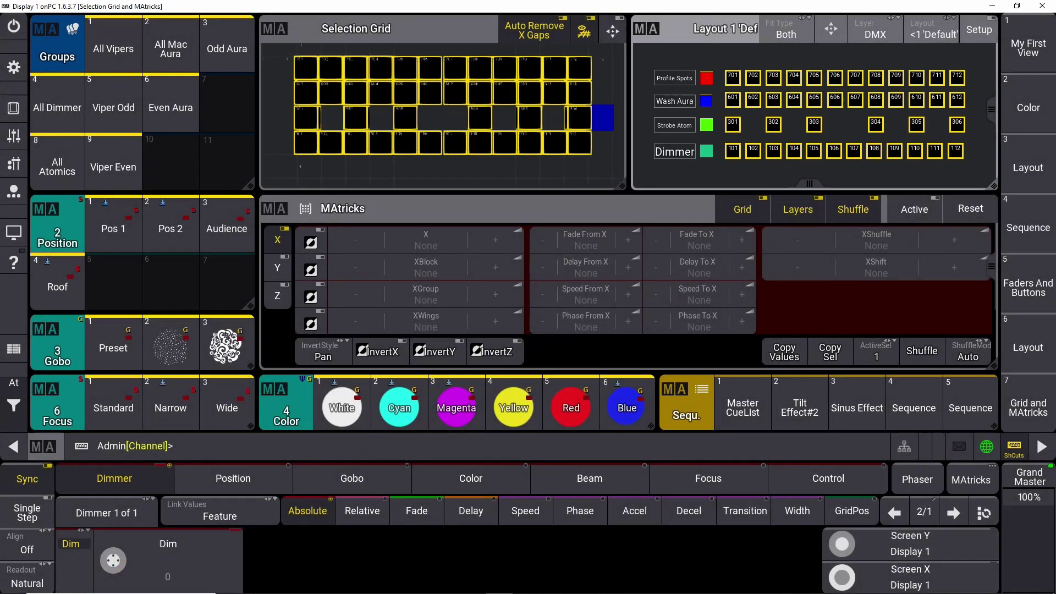
click(217, 575)
click(246, 330)
click(248, 365)
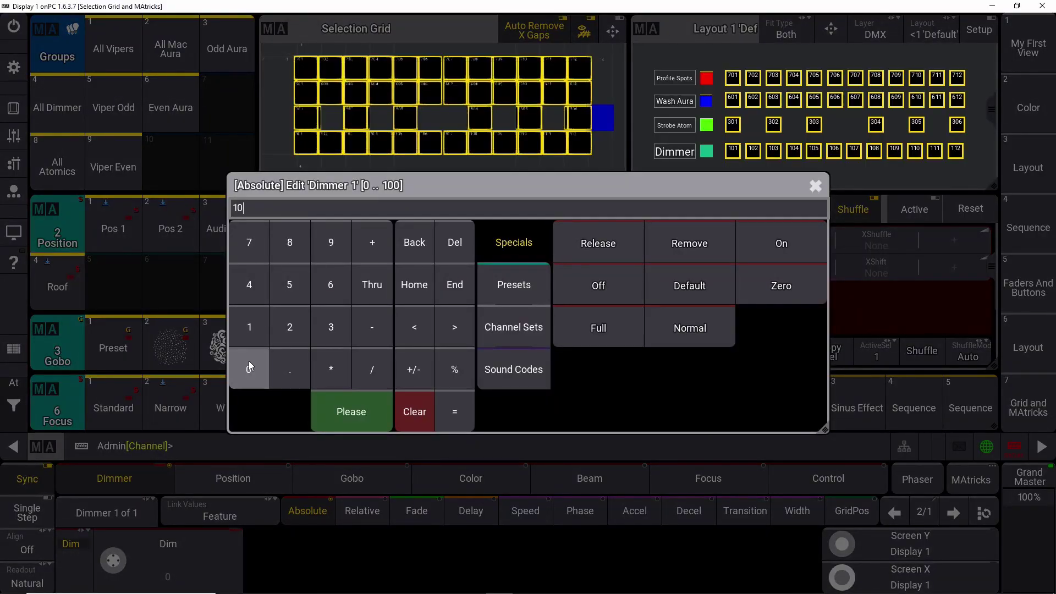
click(249, 366)
click(349, 410)
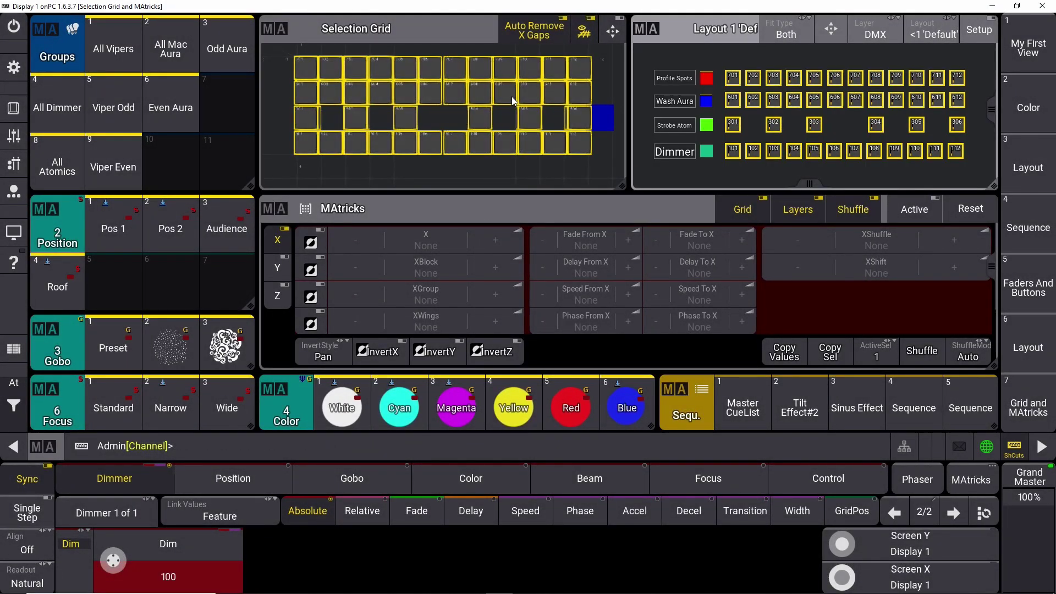
Step: Spread the dimmer phase from 0 thru 360 across the selection and give the phaser a rectangular form in the Phaser Editor
click(567, 511)
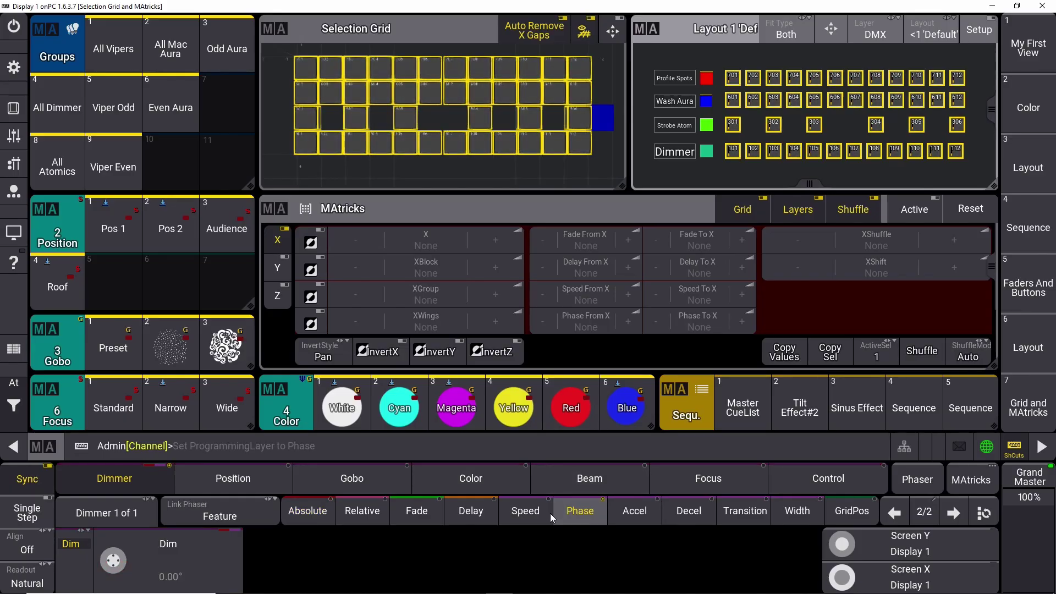
click(169, 572)
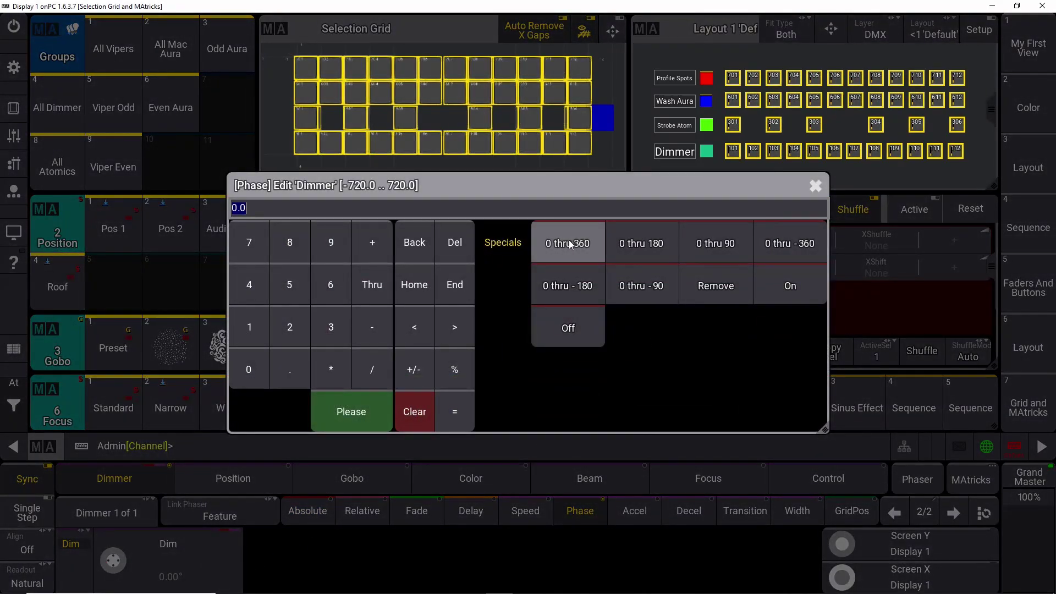
click(570, 244)
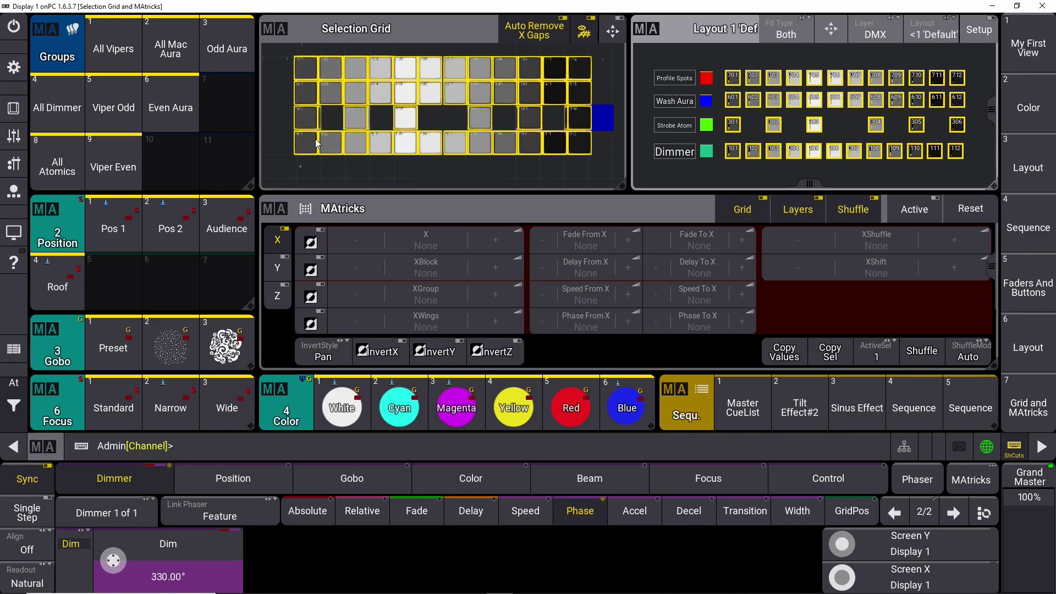
click(917, 479)
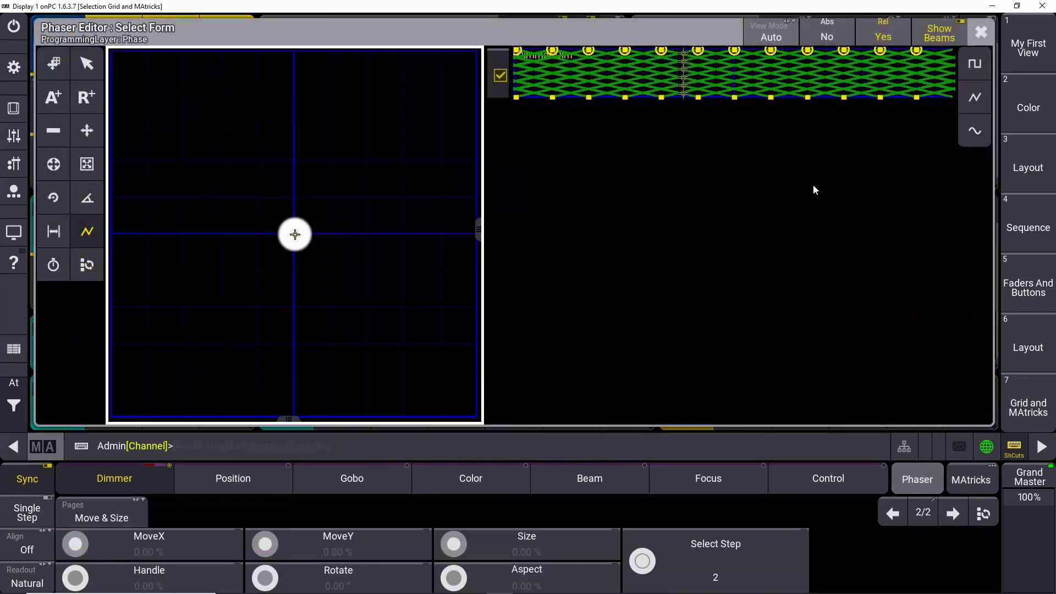
click(976, 65)
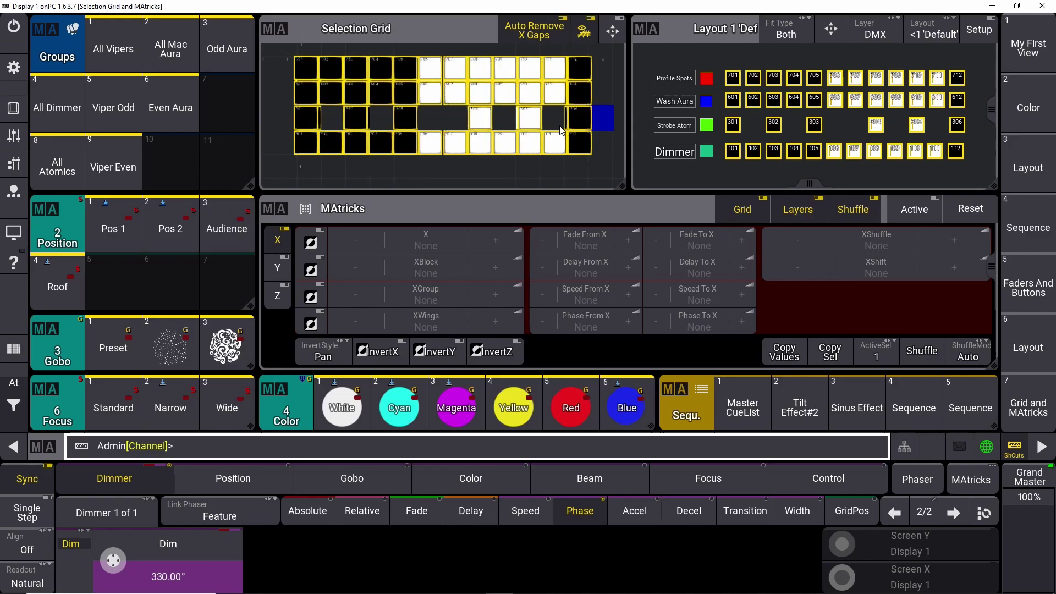
Step: Store the four-row grid selection as group 11
key(s)
key(Escape)
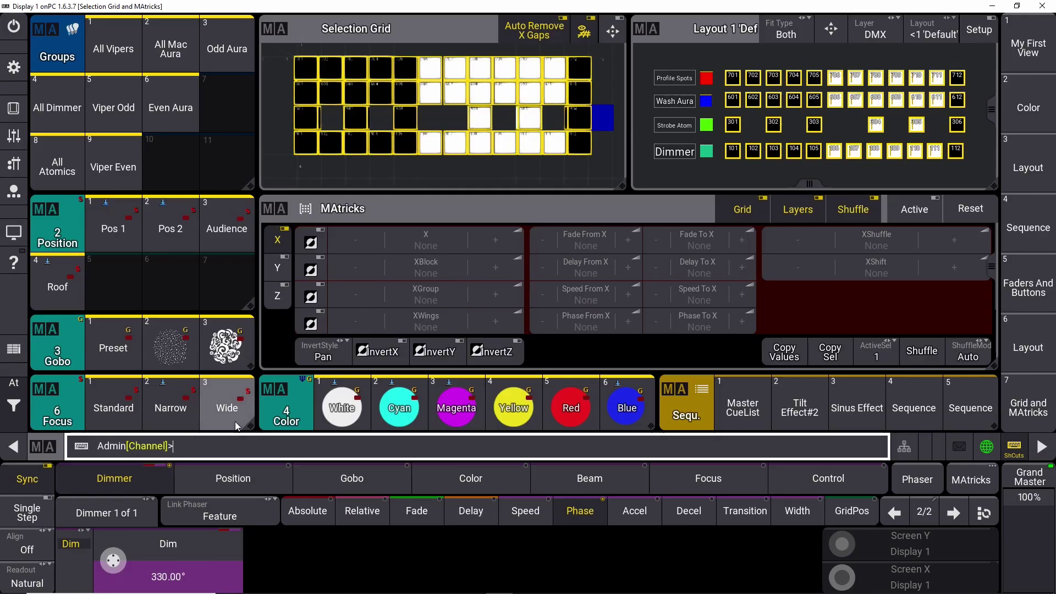
key(s)
click(231, 168)
Step: Clear the programmer and recall the grid arrangement from group 11
click(17, 426)
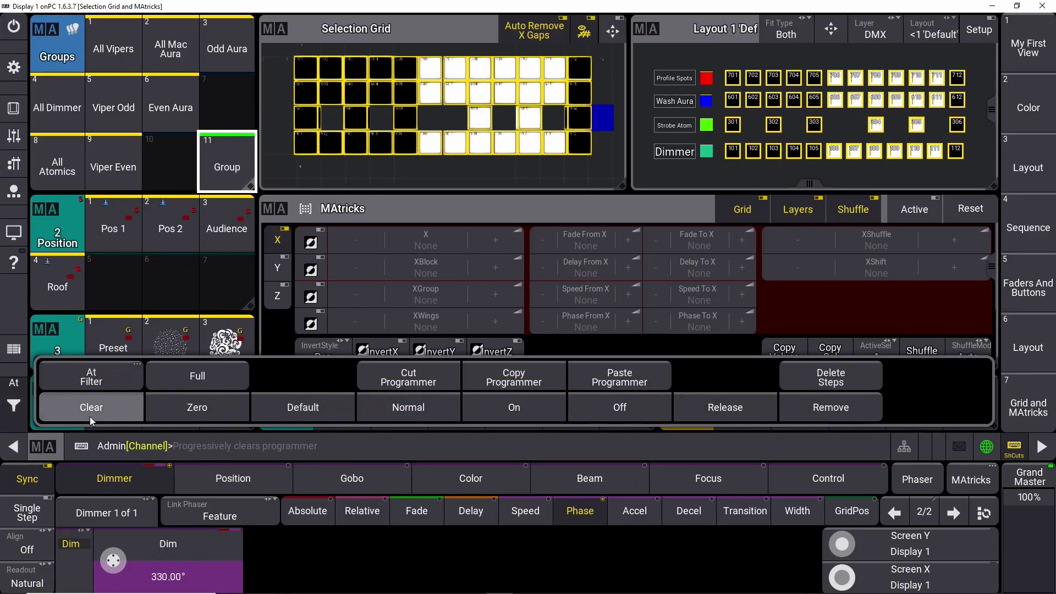
click(91, 416)
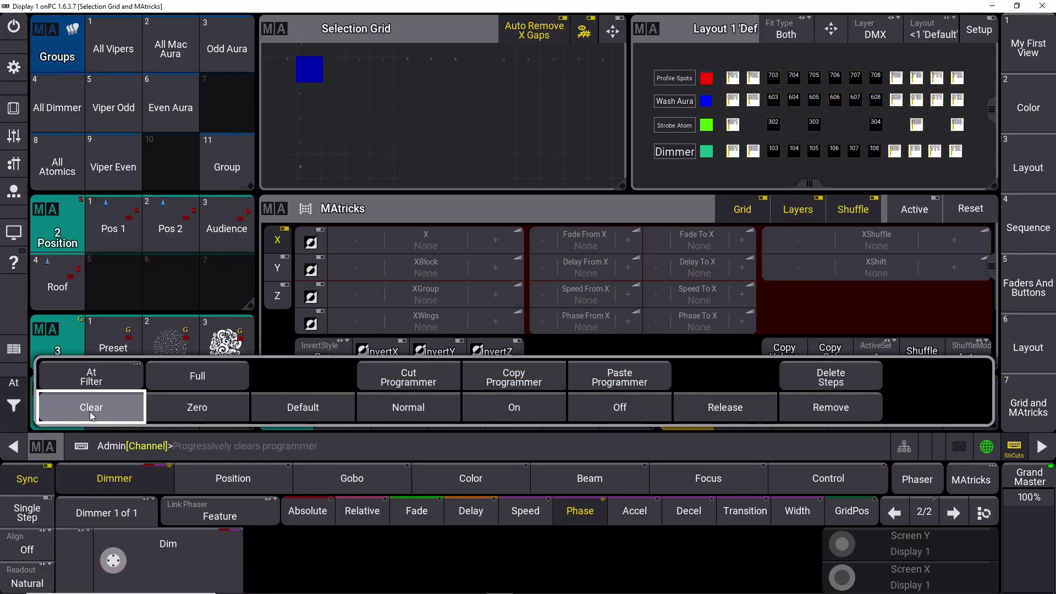
click(229, 168)
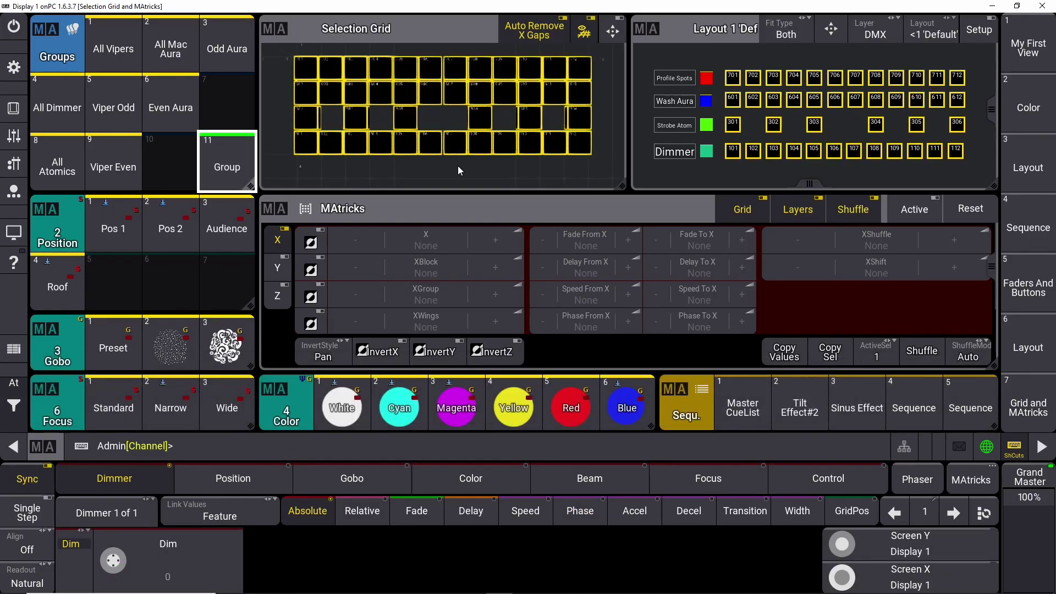
click(374, 156)
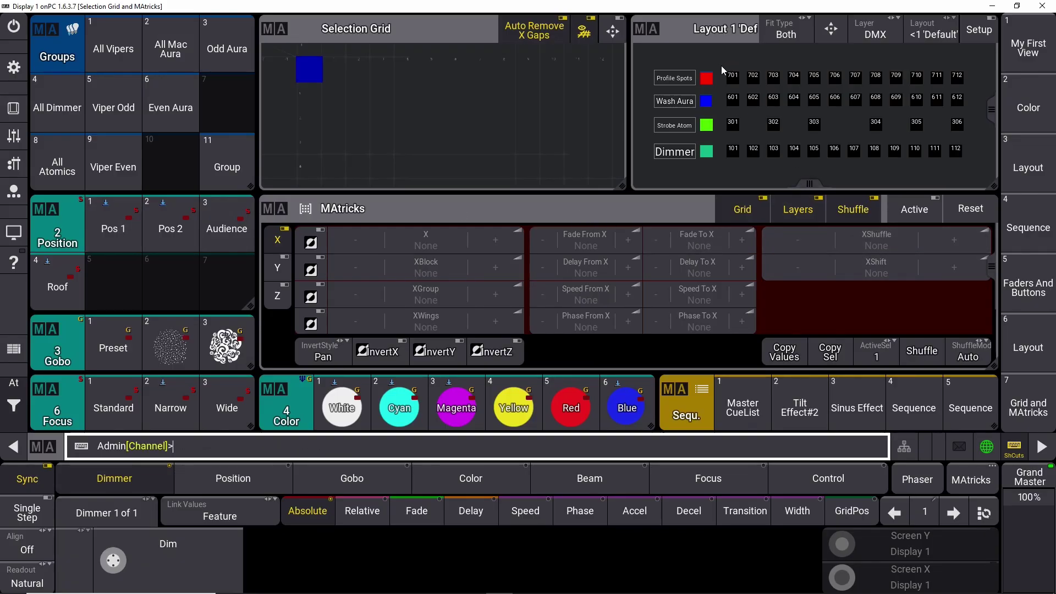
Step: Select all layout fixtures in one sweep, replace that selection with group 11, and set its dimmer to 0
drag(721, 66, 973, 167)
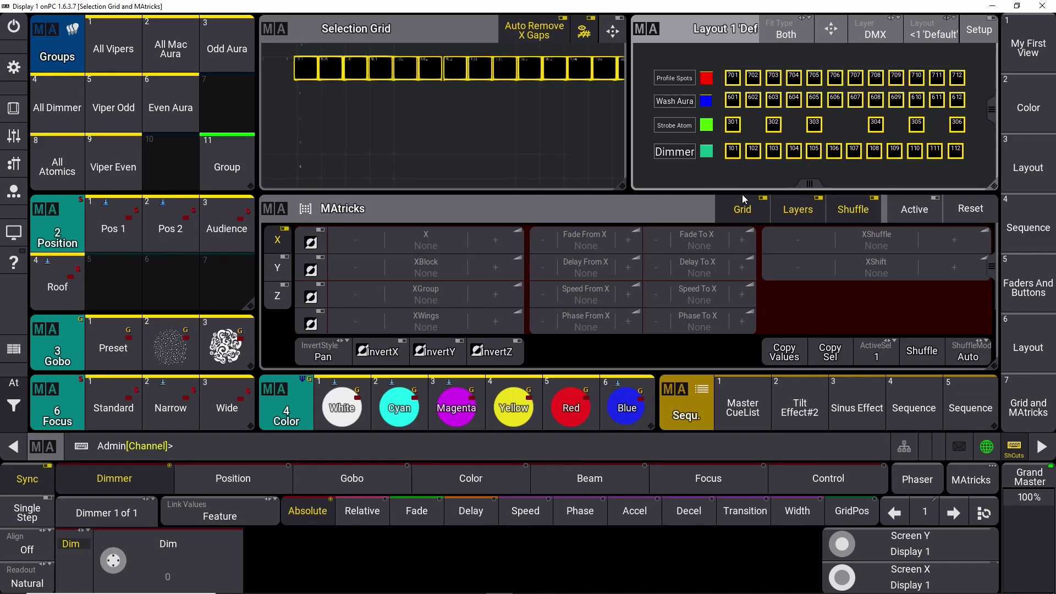
click(228, 176)
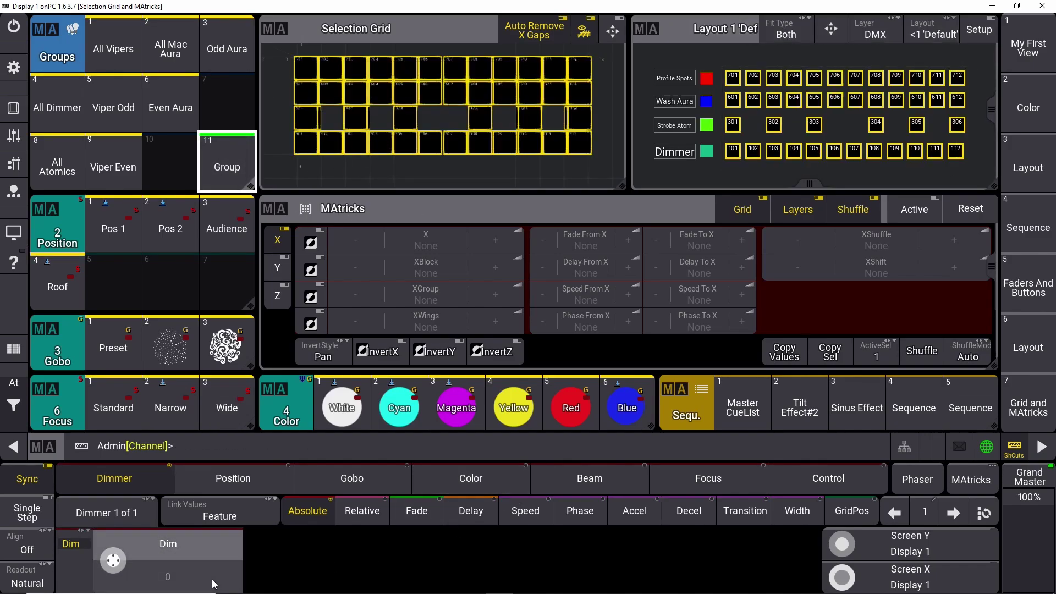
click(231, 539)
click(346, 411)
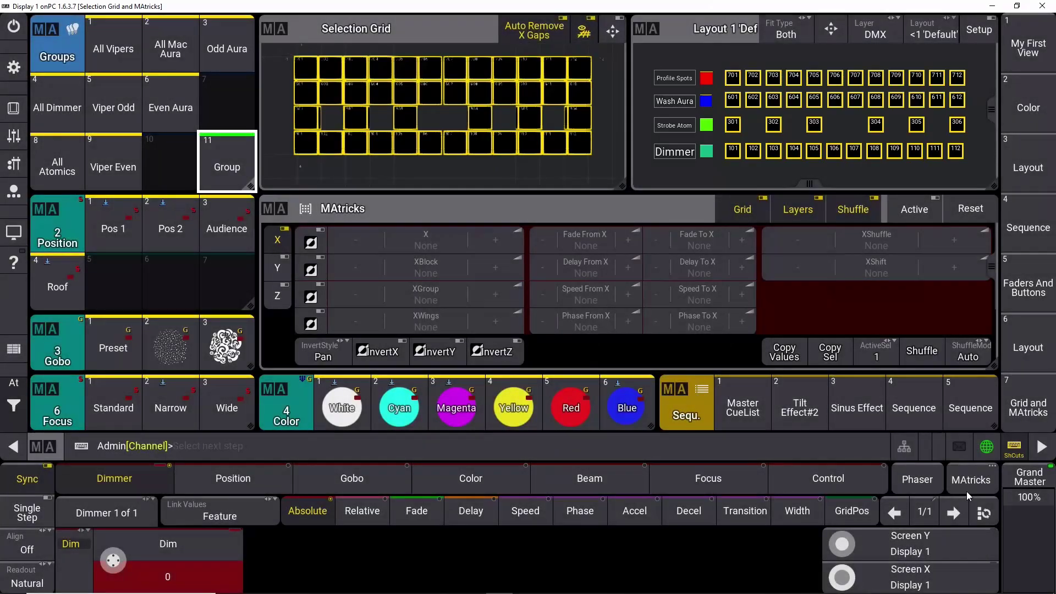
Step: Set the dimmer value of the second phaser step to 100 for the group 11 selection
click(217, 583)
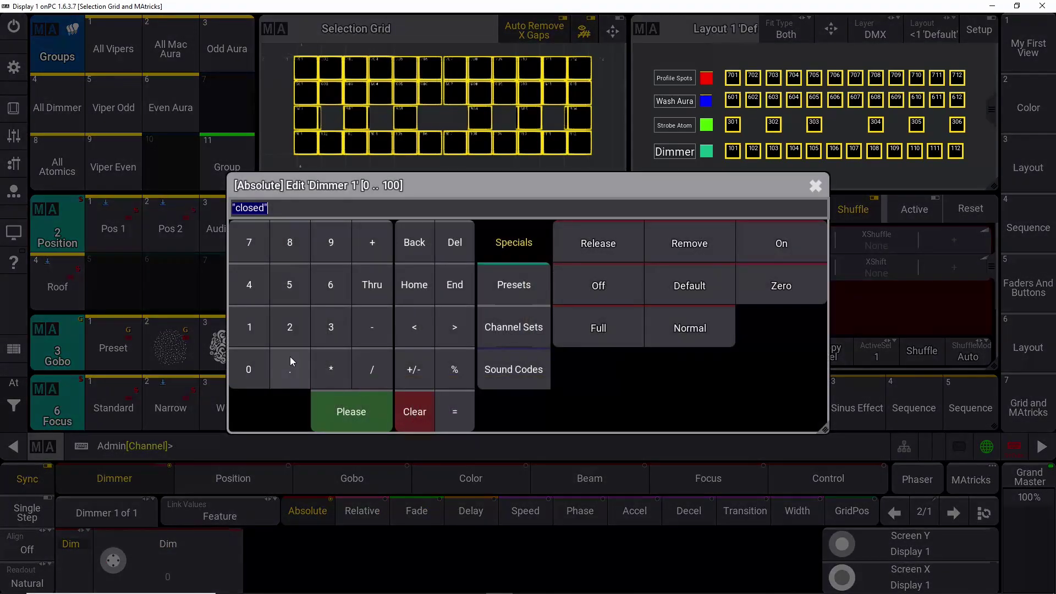
double_click(257, 370)
click(353, 410)
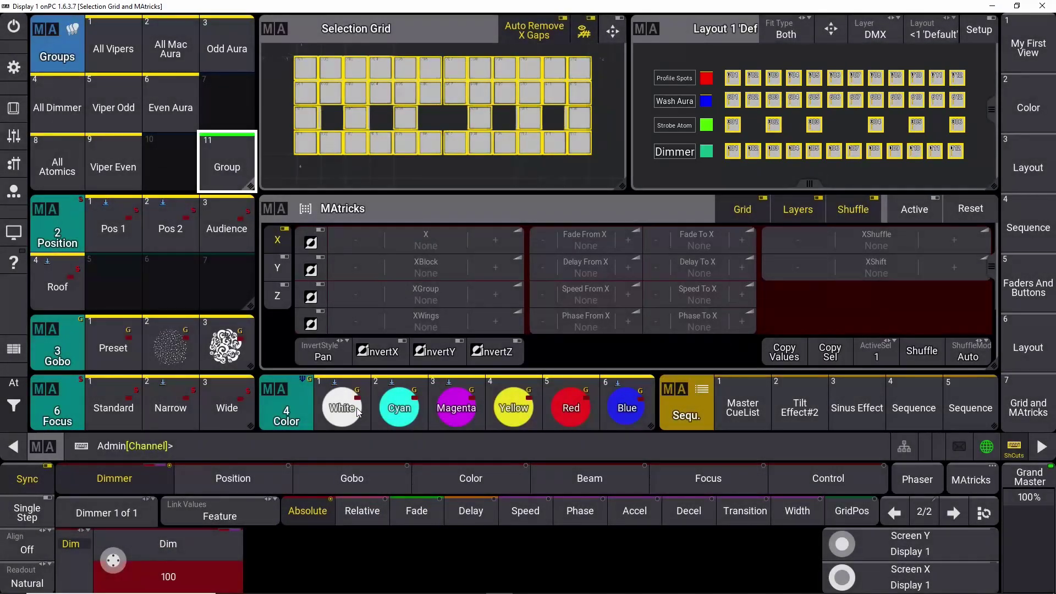
Step: Shuffle the selection along X and spread its dimmer phase from 0 thru 360
click(928, 351)
click(928, 351)
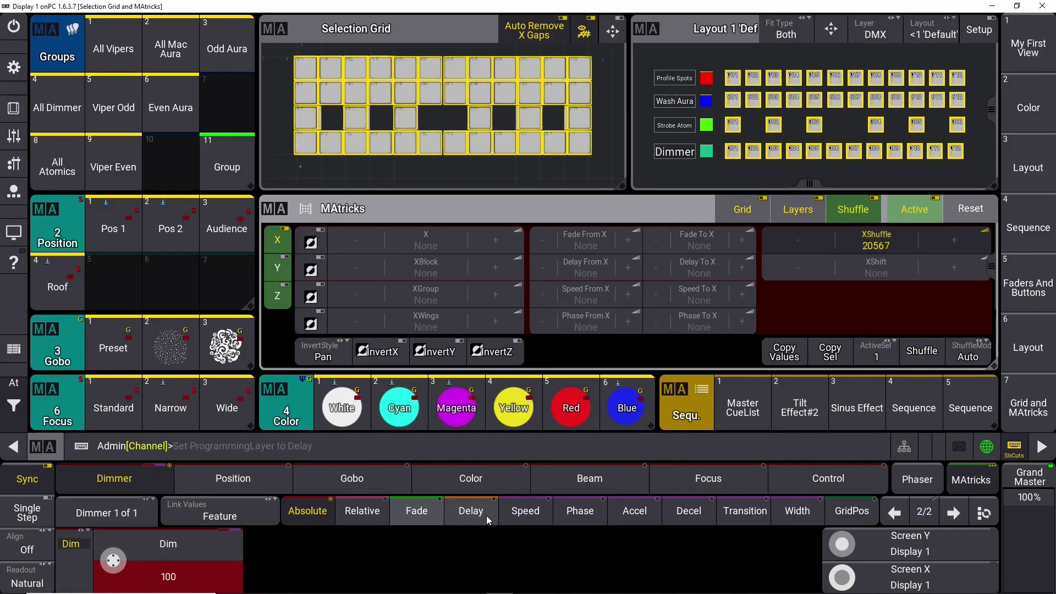
click(579, 510)
click(579, 510)
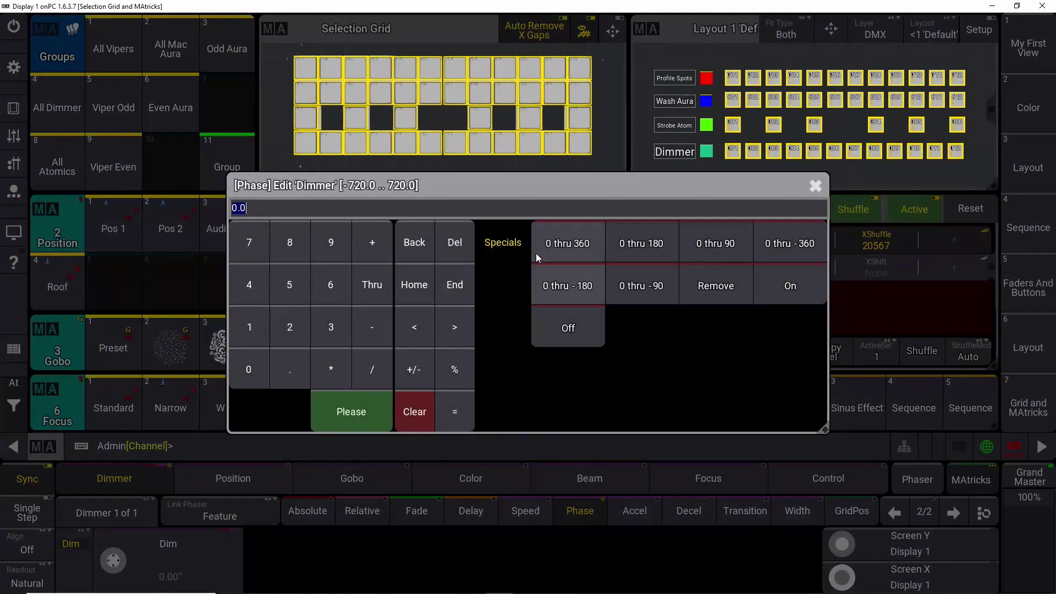
click(556, 245)
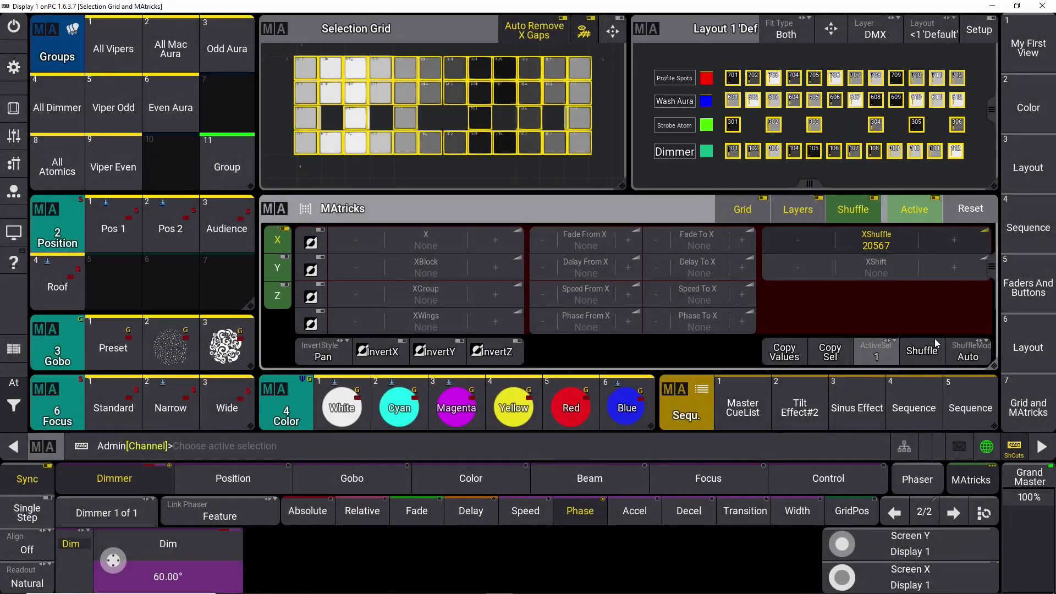
Step: Reshuffle the selection along X several more times and inspect the new fixture order in the Selection Grid
click(925, 351)
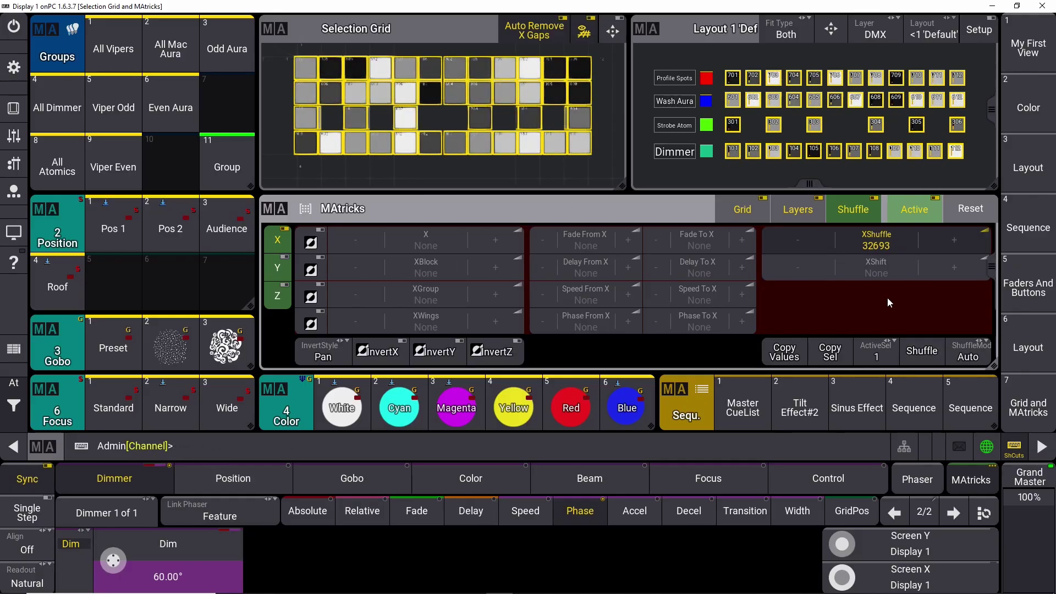
click(935, 351)
click(927, 352)
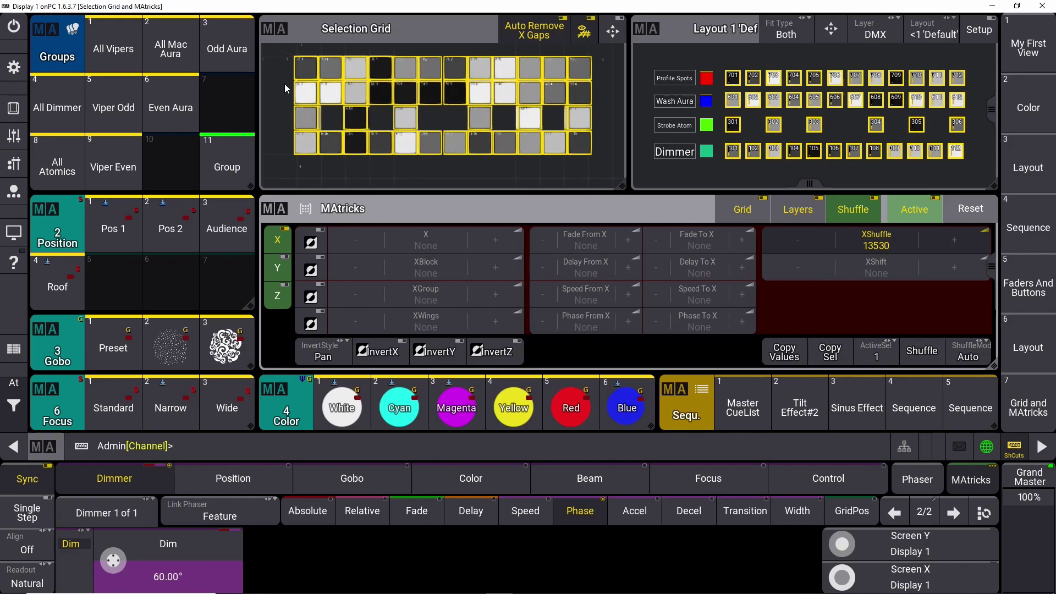
scroll(297, 60, up, 1)
scroll(300, 55, up, 6)
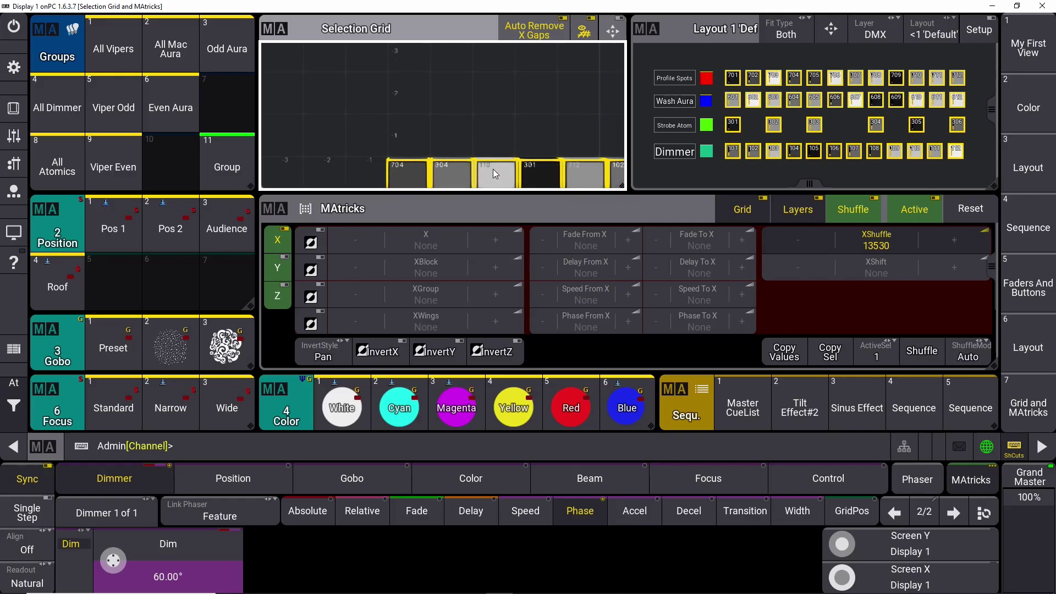
drag(493, 169, 440, 91)
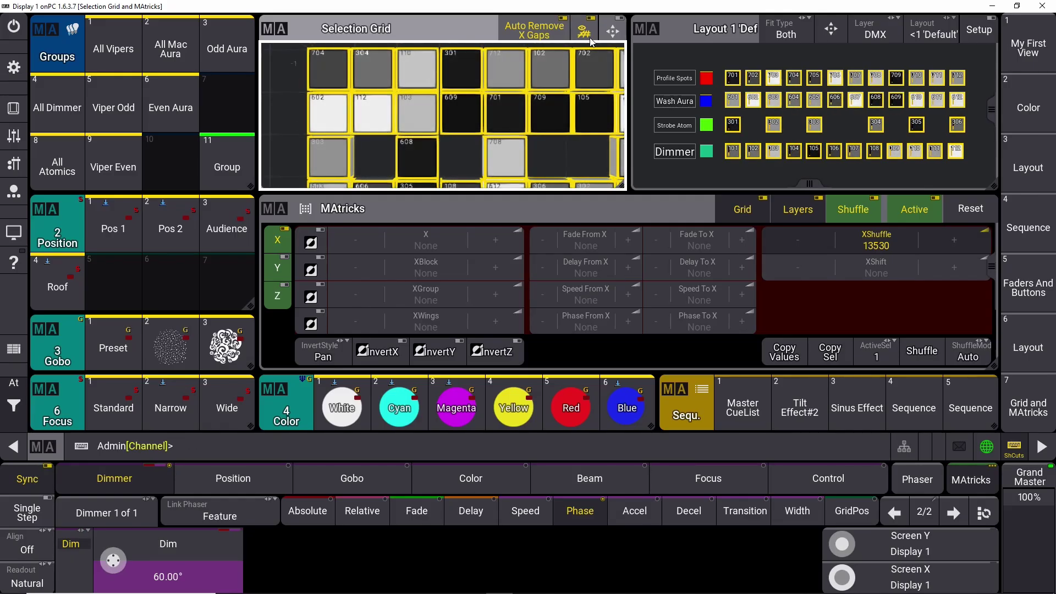
click(611, 31)
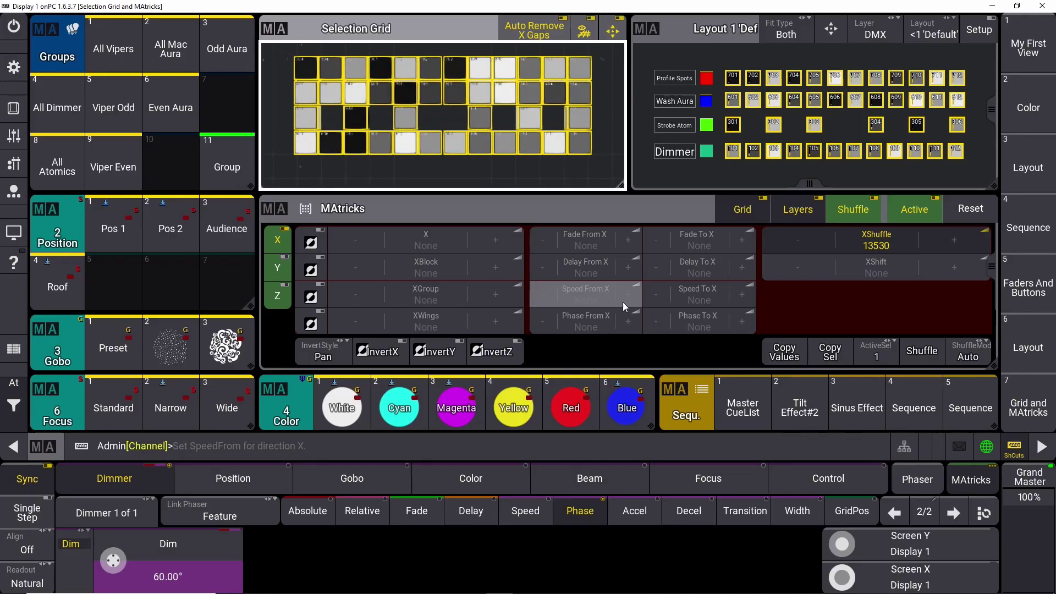
Step: Step the MAtricks X selection through the shuffled grid columns up to 5, and reset X to None
scroll(435, 242, up, 3)
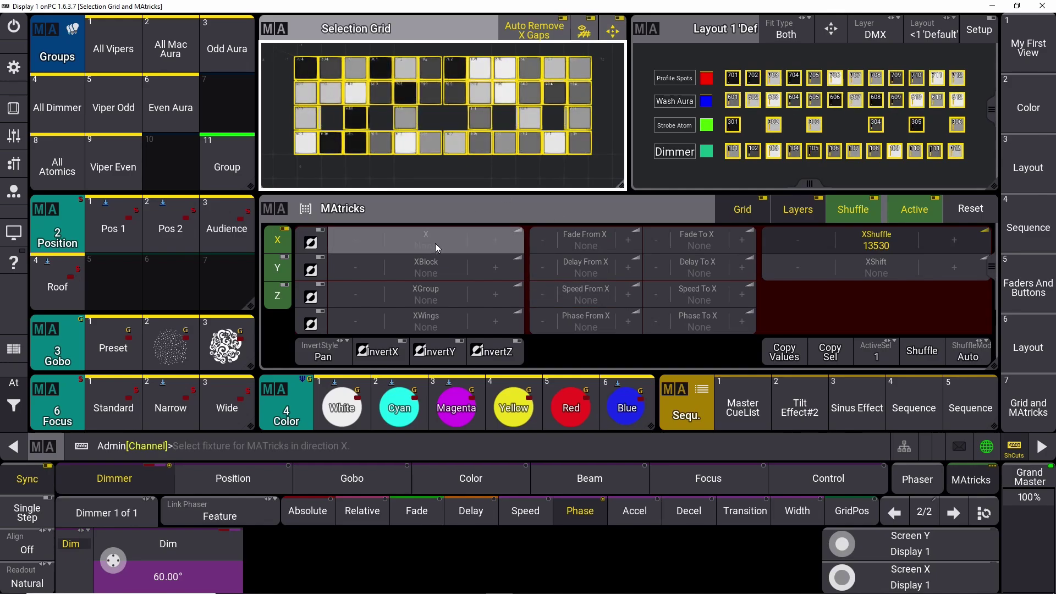
scroll(431, 239, up, 2)
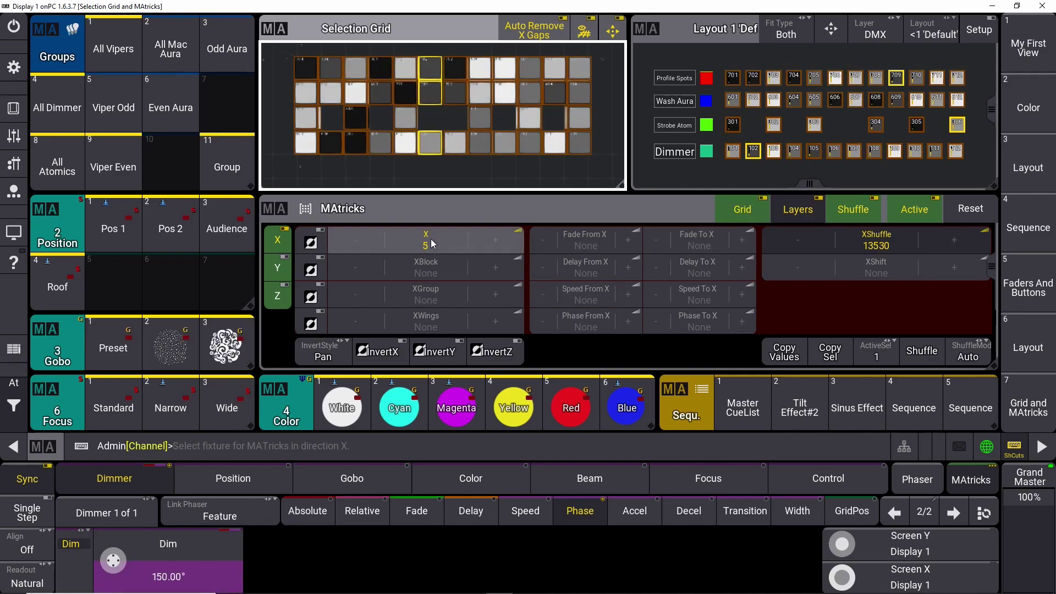
click(432, 239)
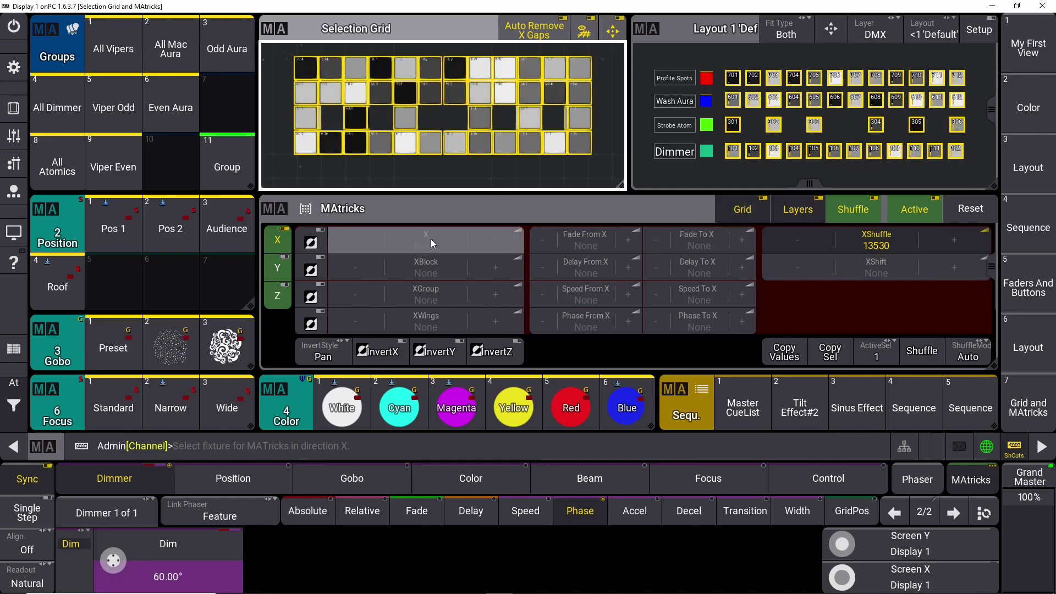